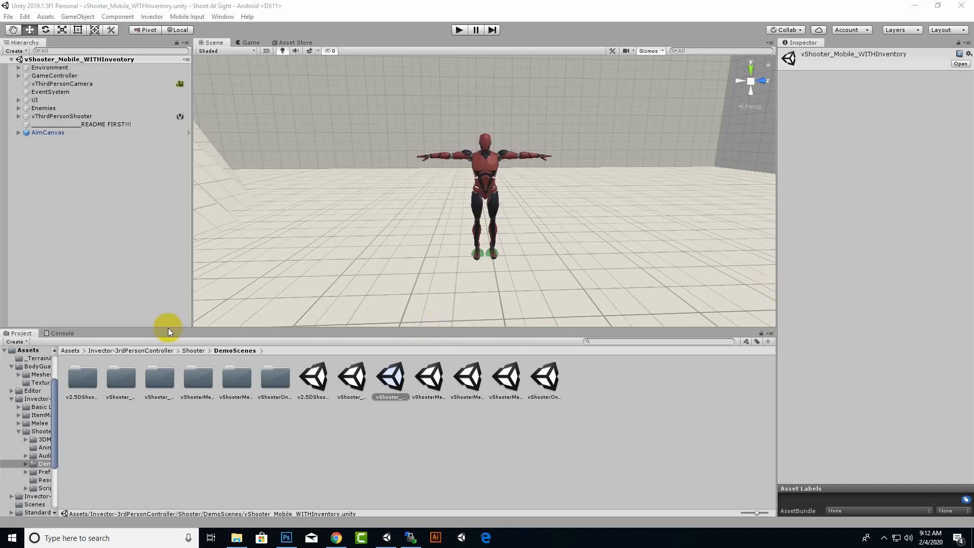
Review the project's top-level asset folders and open the BodyGuards folder to examine its contents
click(74, 351)
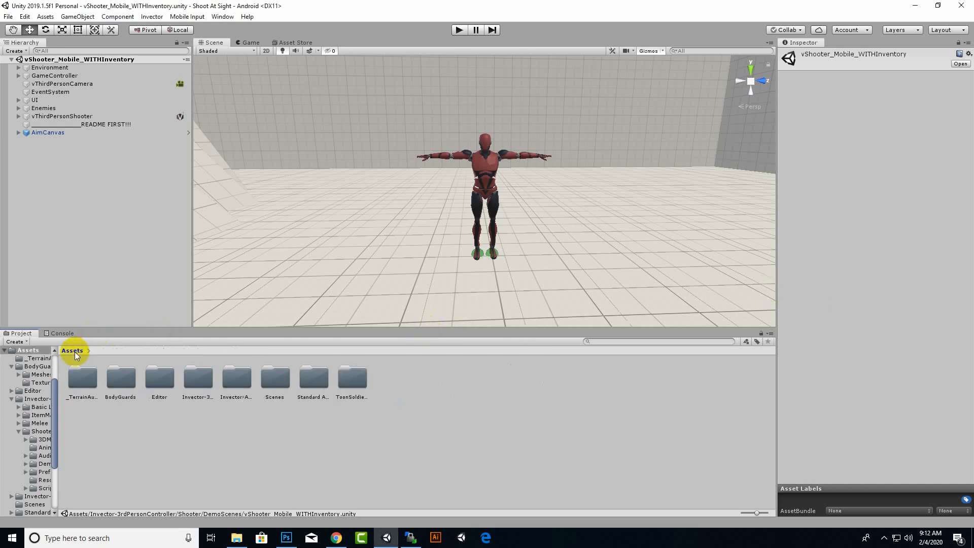
click(244, 396)
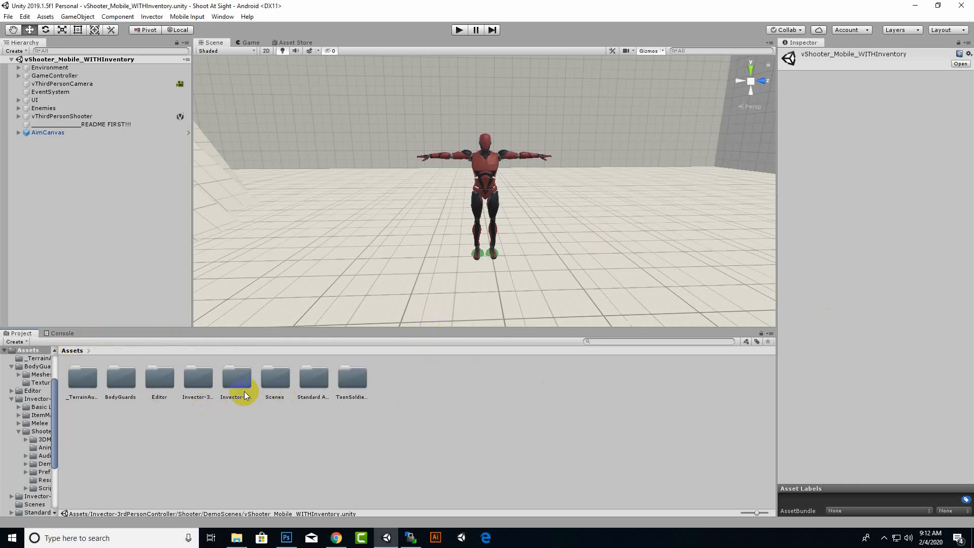
double_click(128, 385)
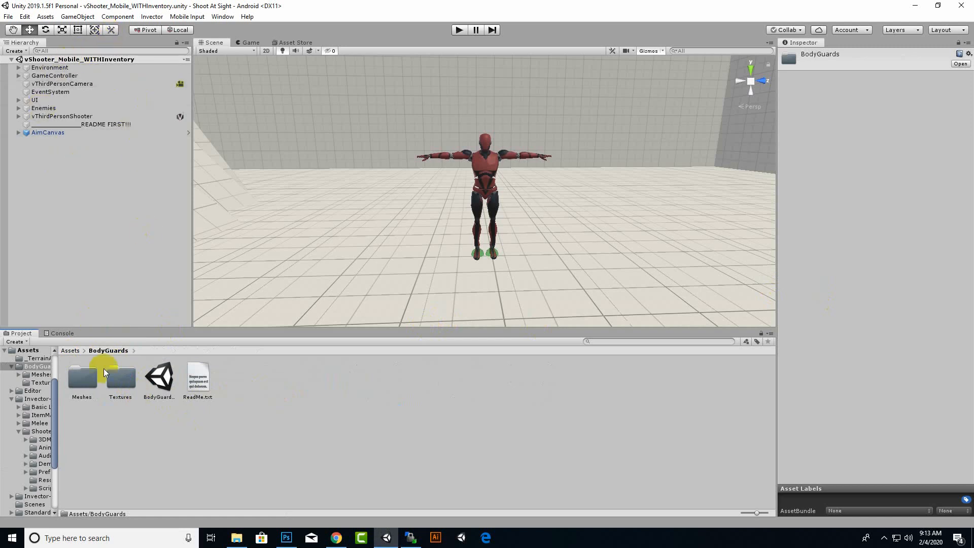
Locate the vShooter_Mobile_WITHInventory scene in the DemoScenes folder of Invector-3rdPersonController's Shooter package
click(71, 351)
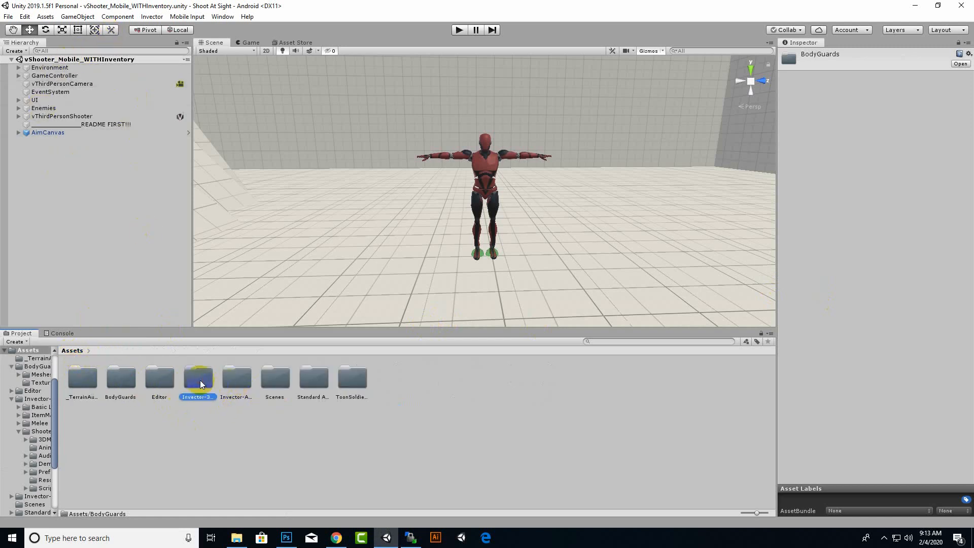
double_click(198, 379)
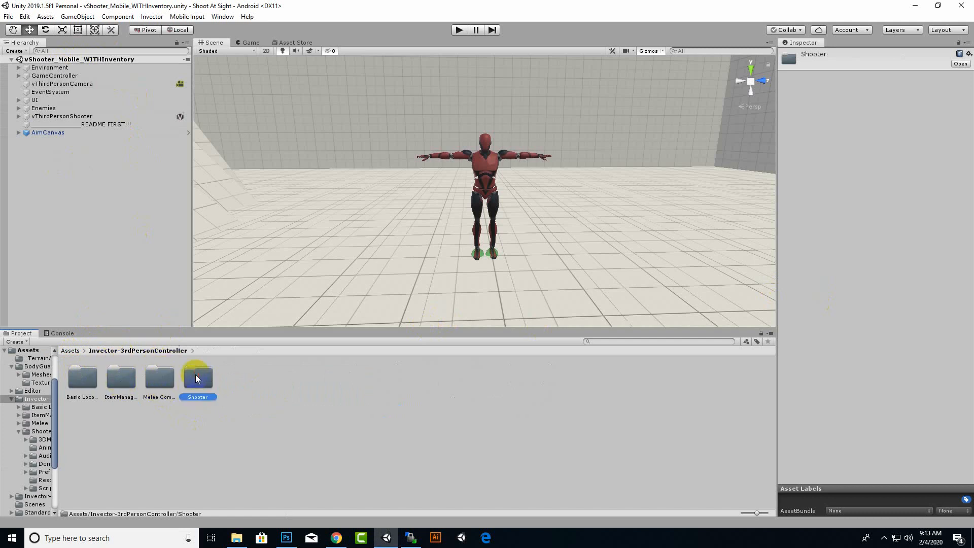
double_click(196, 375)
double_click(196, 380)
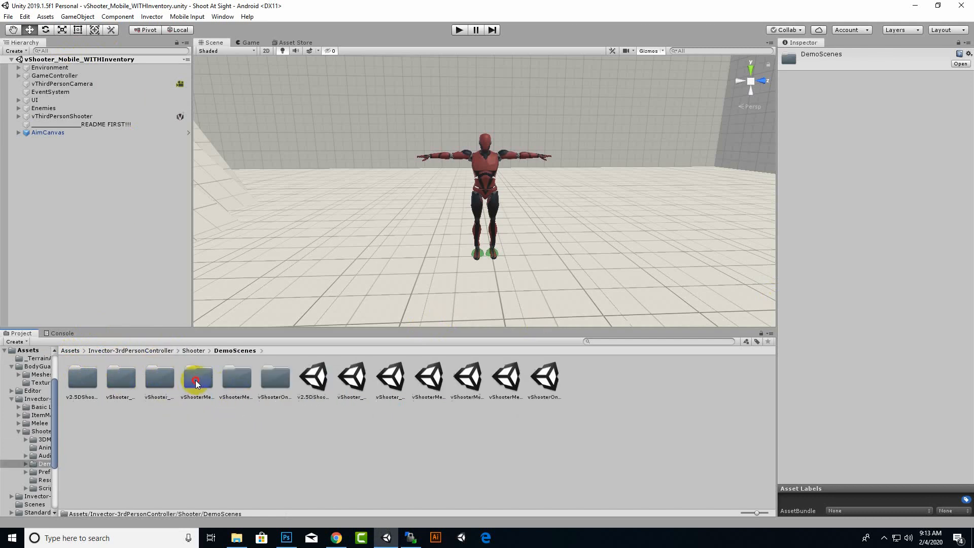
click(384, 387)
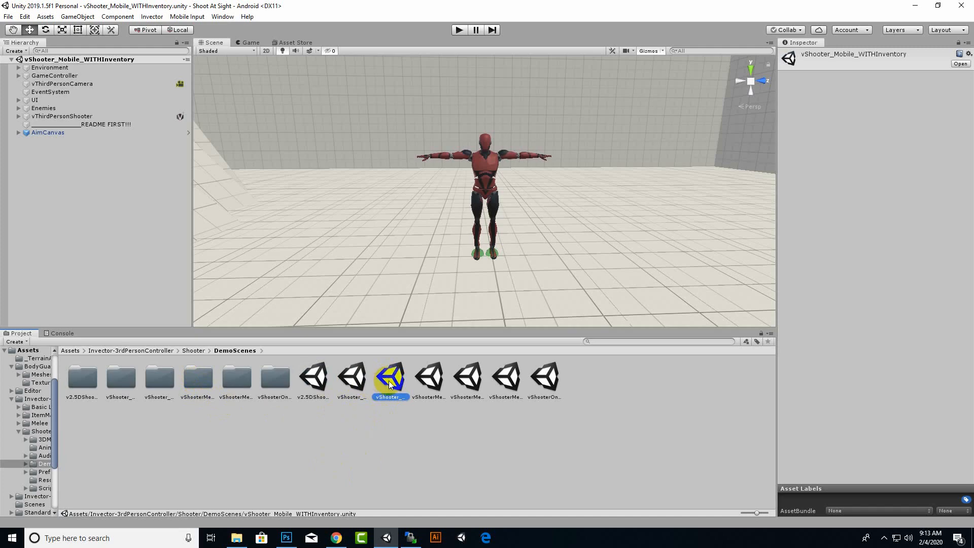
Run the scene in play mode and test the character's camera rotation, joystick movement and shooting
click(459, 30)
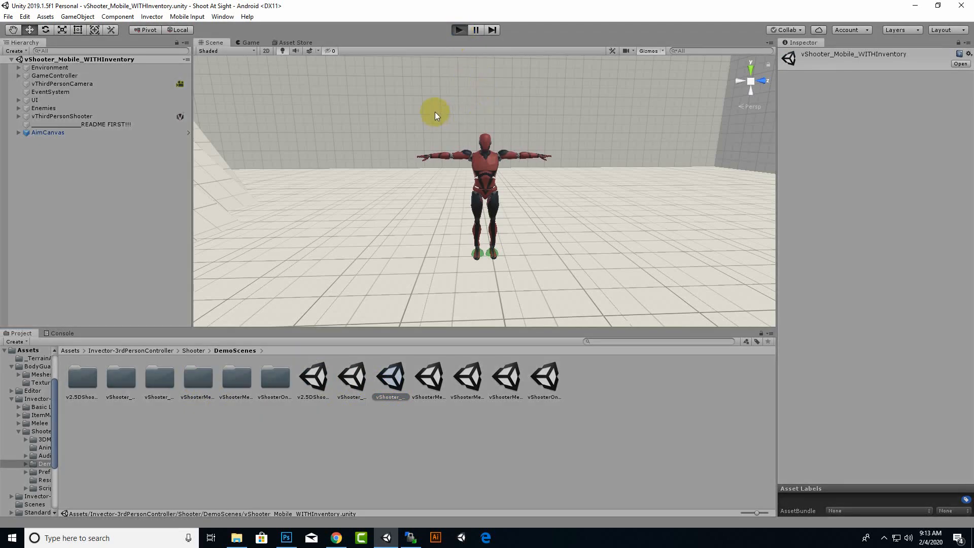
mouse_move(247, 239)
mouse_down()
mouse_move(555, 87)
mouse_move(635, 6)
mouse_move(464, 161)
mouse_up()
right_click(445, 208)
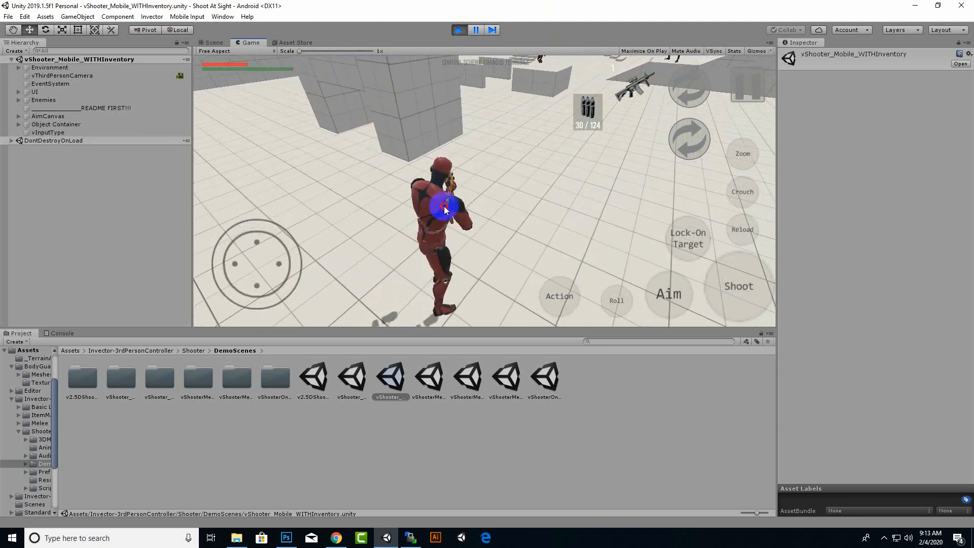
drag(259, 263, 355, 168)
click(740, 285)
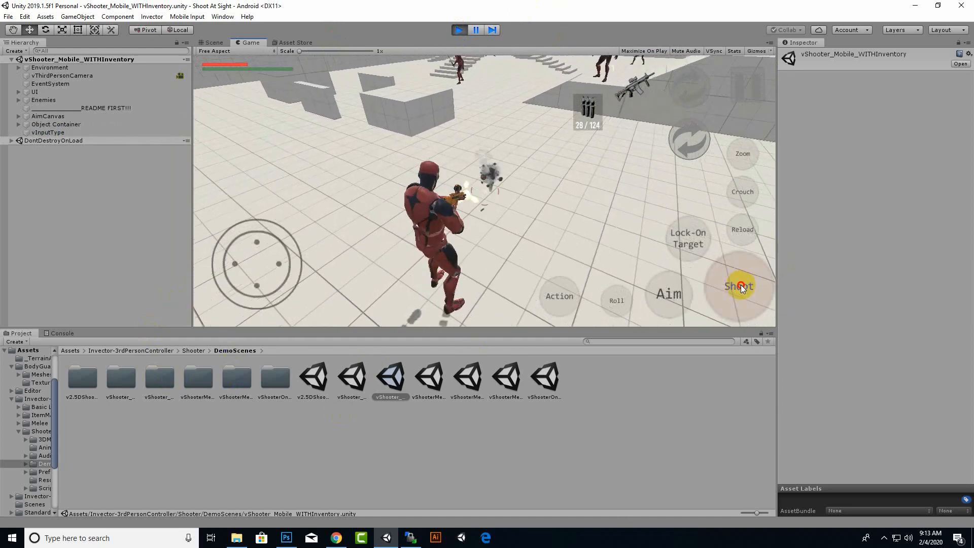
Test the aim, lock-on, shoot, crouch and roll controls in the running game, and stop play mode
click(665, 291)
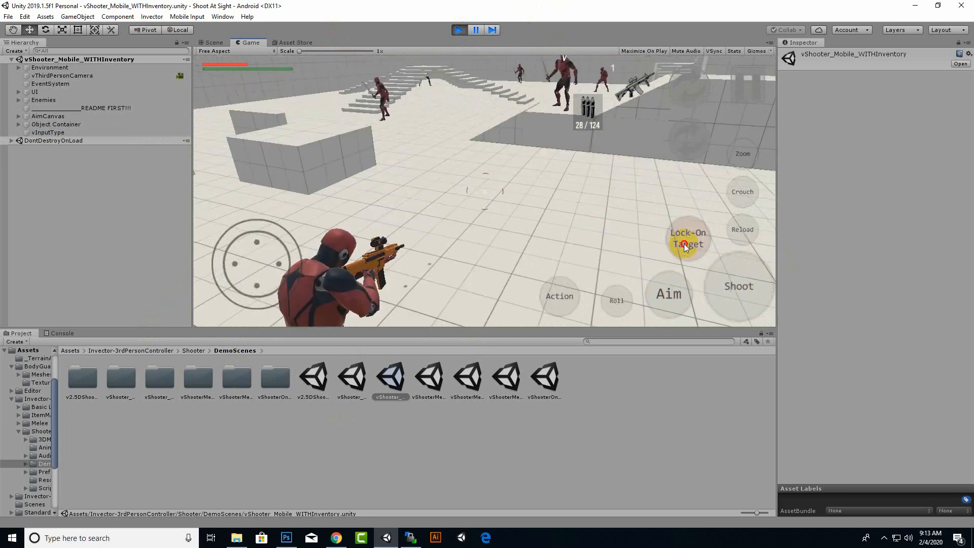
click(684, 246)
click(736, 282)
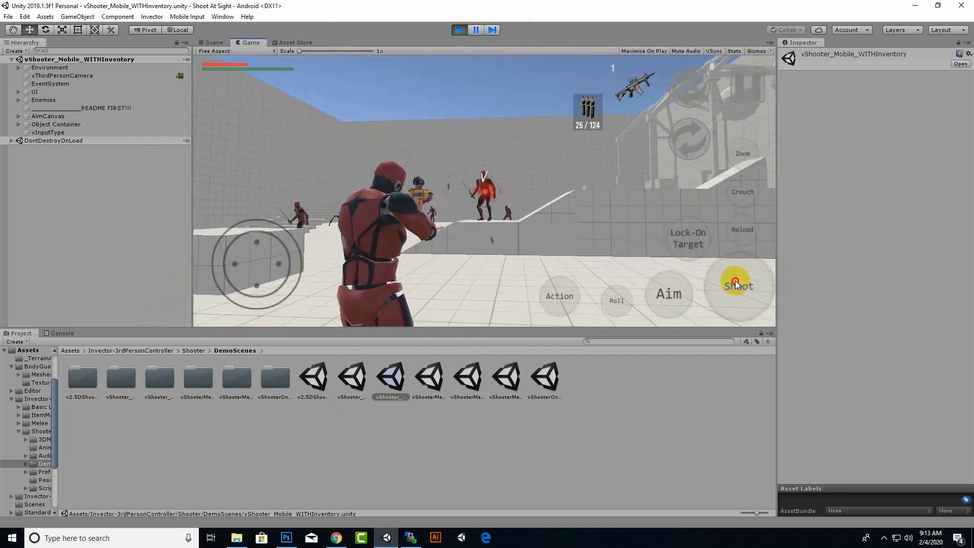
drag(735, 281, 720, 290)
click(739, 190)
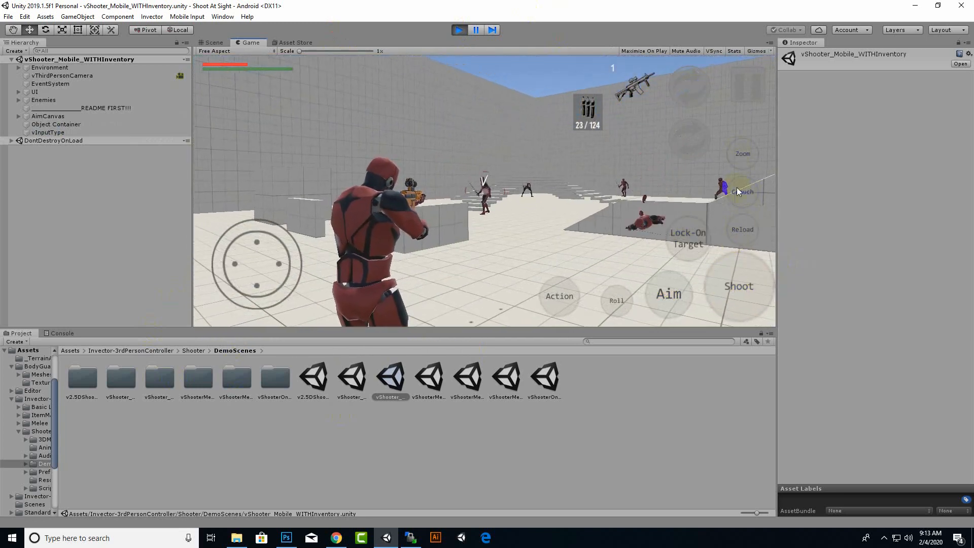
click(610, 305)
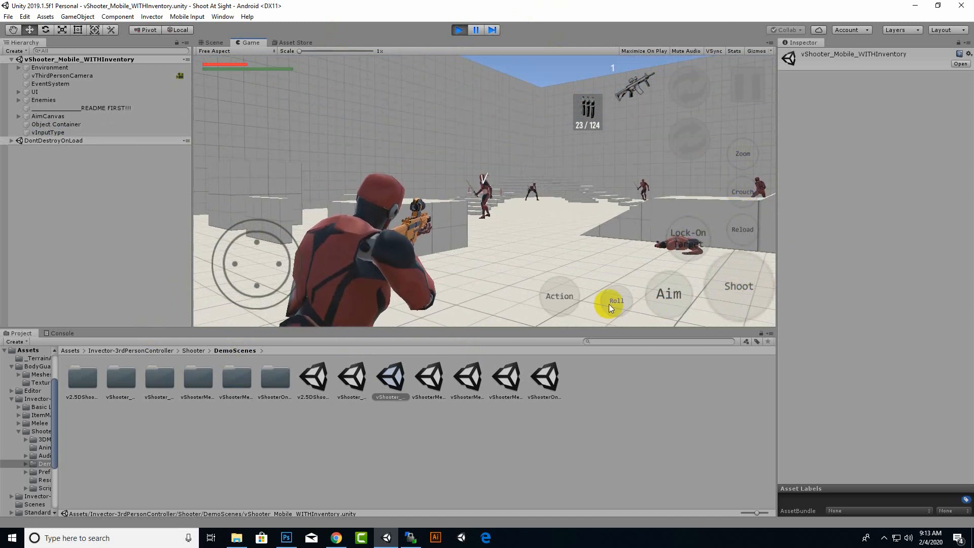
click(672, 297)
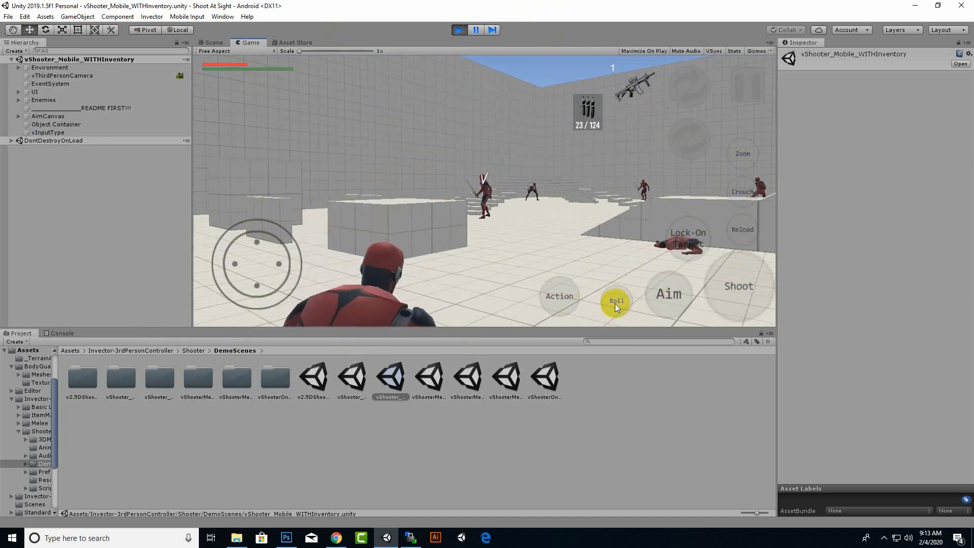
click(459, 30)
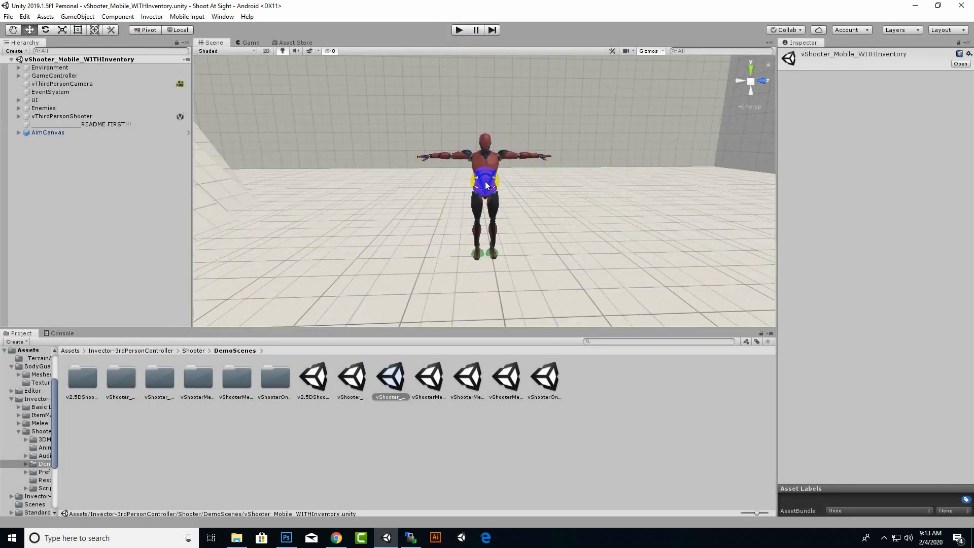
Place SkelMesh_Bodyguard_01 from the BodyGuards Meshes folder beside the red character and turn it to face forward
click(69, 352)
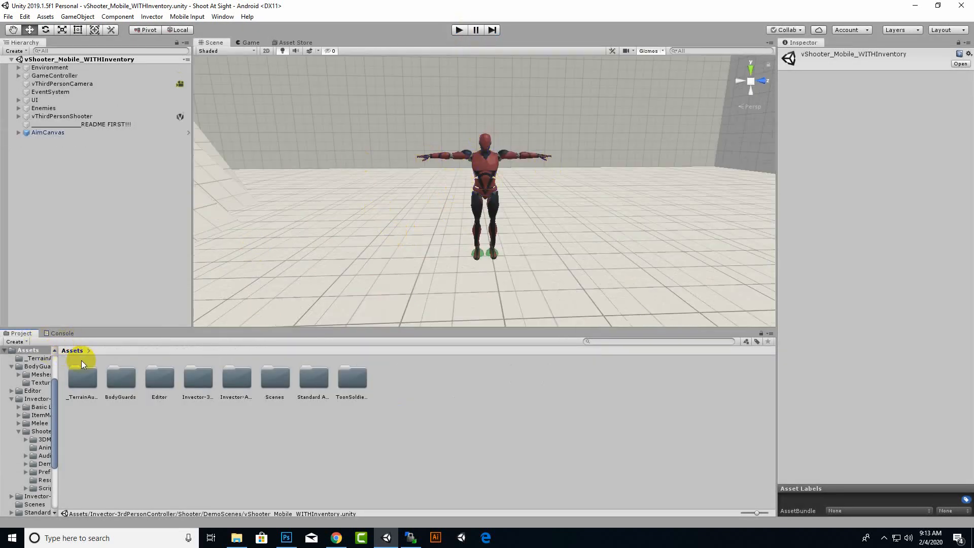
double_click(127, 384)
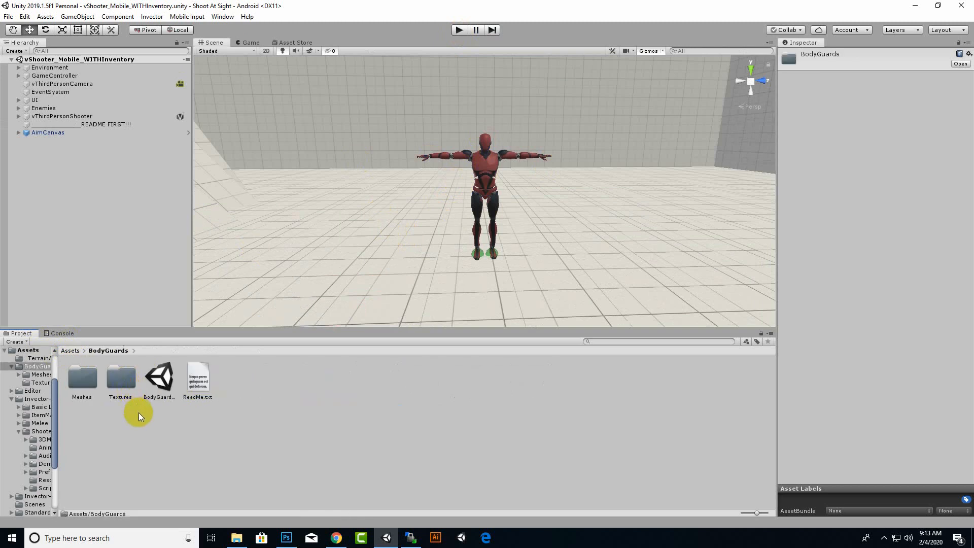
double_click(83, 380)
drag(159, 378, 305, 300)
click(45, 29)
Place SkelMesh_Bodyguard_02 in front of the red character and rotate it about 88.6 degrees around Y to face forward
drag(198, 377, 483, 274)
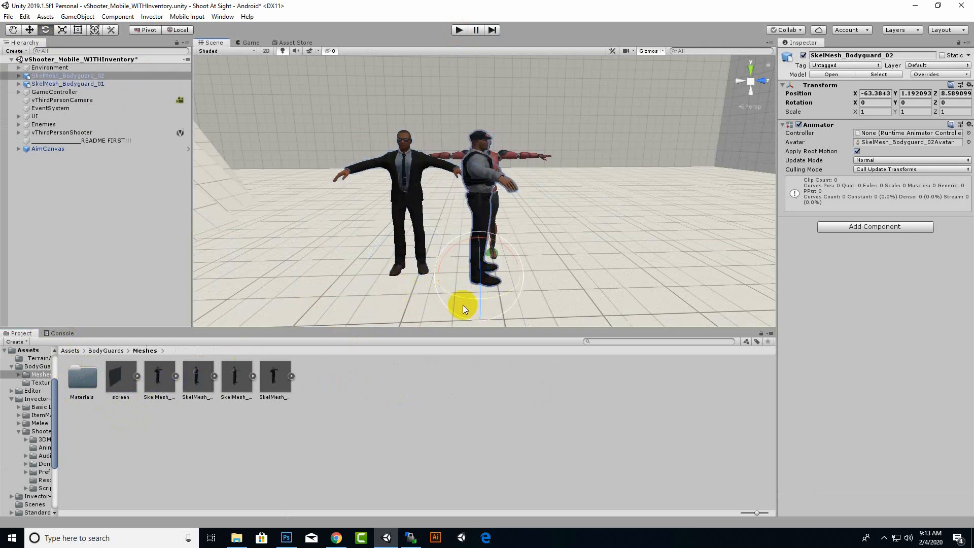
drag(464, 309, 406, 272)
scroll(467, 240, up, 3)
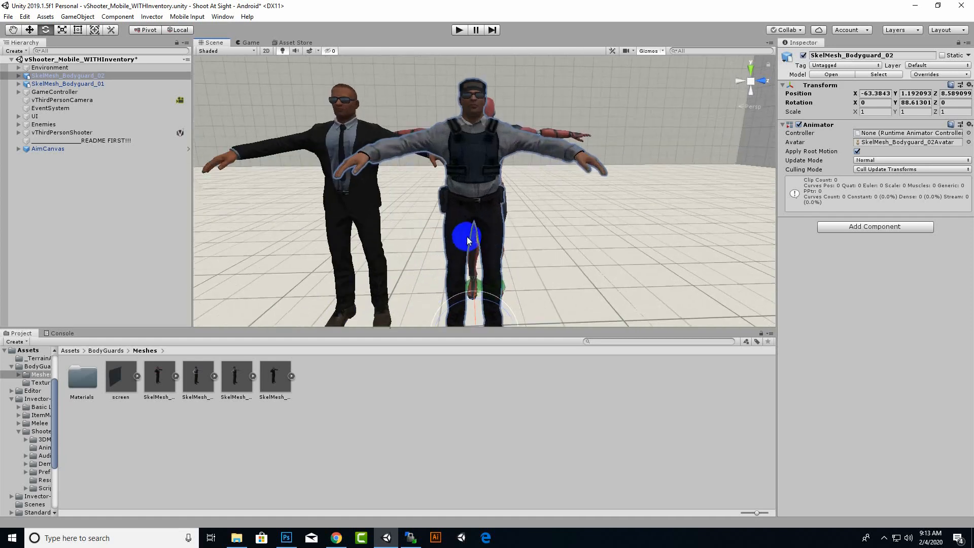
scroll(467, 239, up, 2)
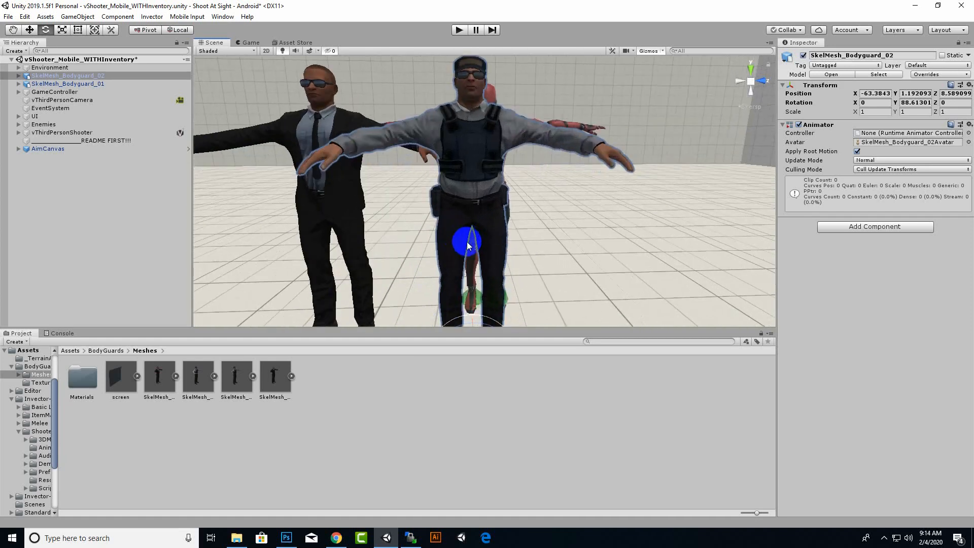
Place two copies of SkelMesh_Bodyguard_03 and one SkelMesh_Bodyguard_04 beside the vest-wearing guard, all turned to face forward
drag(281, 364, 489, 325)
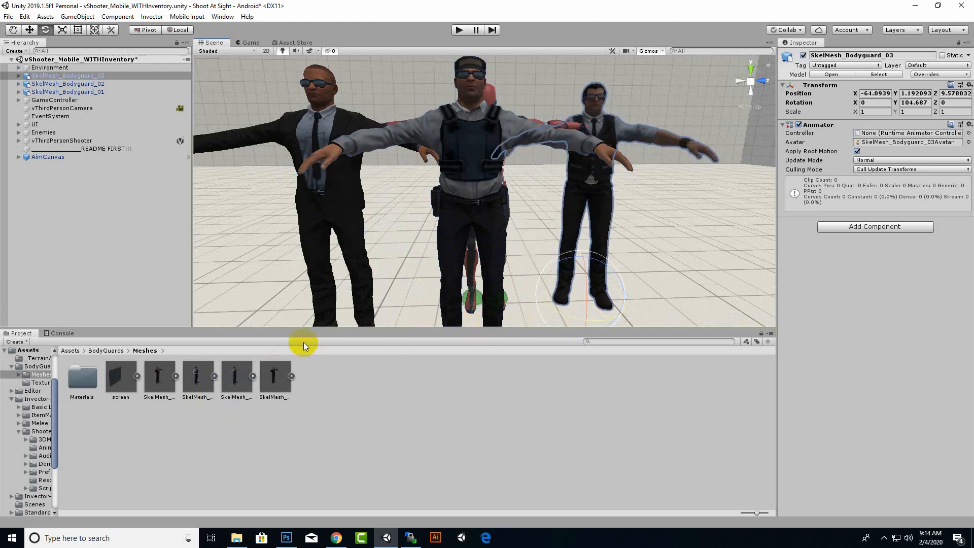
drag(241, 377, 411, 304)
scroll(507, 229, down, 3)
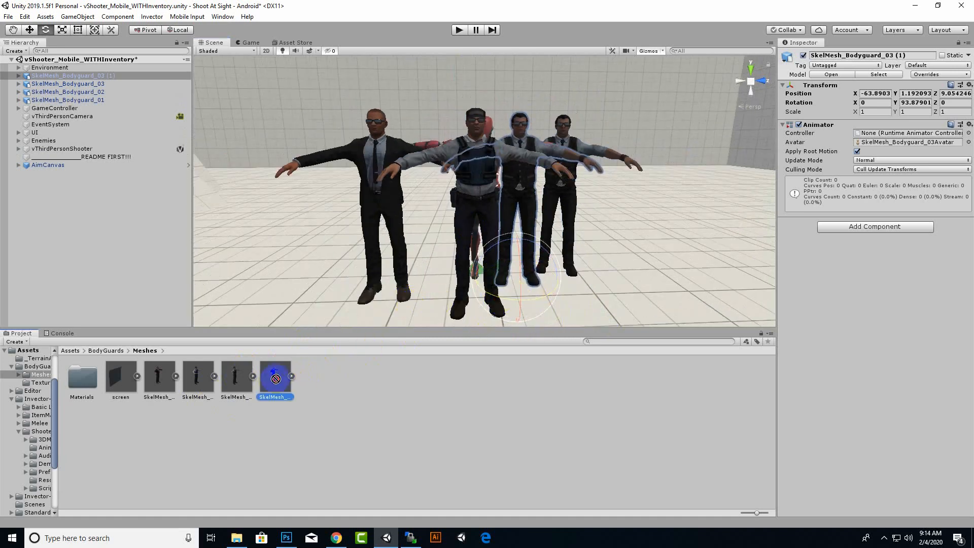
drag(276, 378, 524, 296)
scroll(431, 231, up, 5)
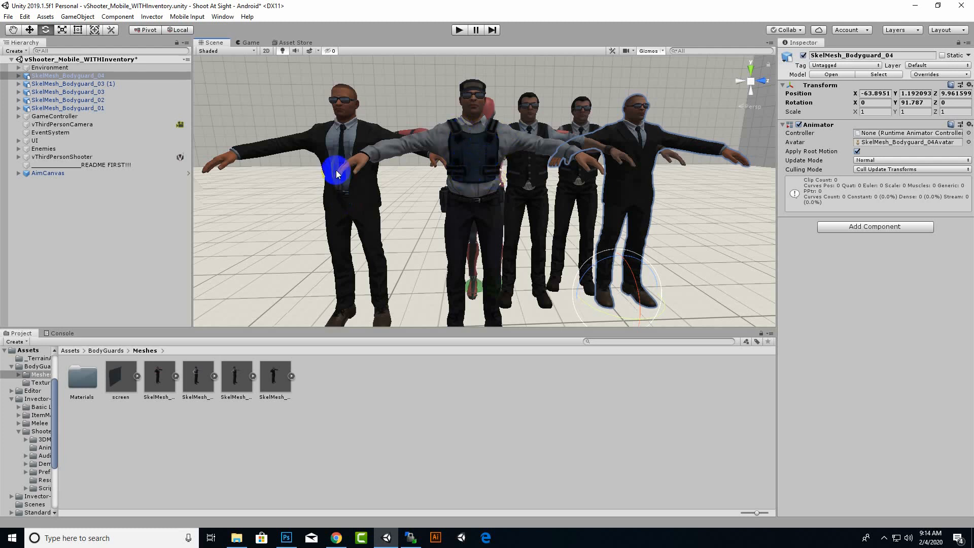
Delete SkelMesh_Bodyguard_01, both SkelMesh_Bodyguard_03 copies and SkelMesh_Bodyguard_04, keeping only SkelMesh_Bodyguard_02 in the scene
click(349, 217)
key(Delete)
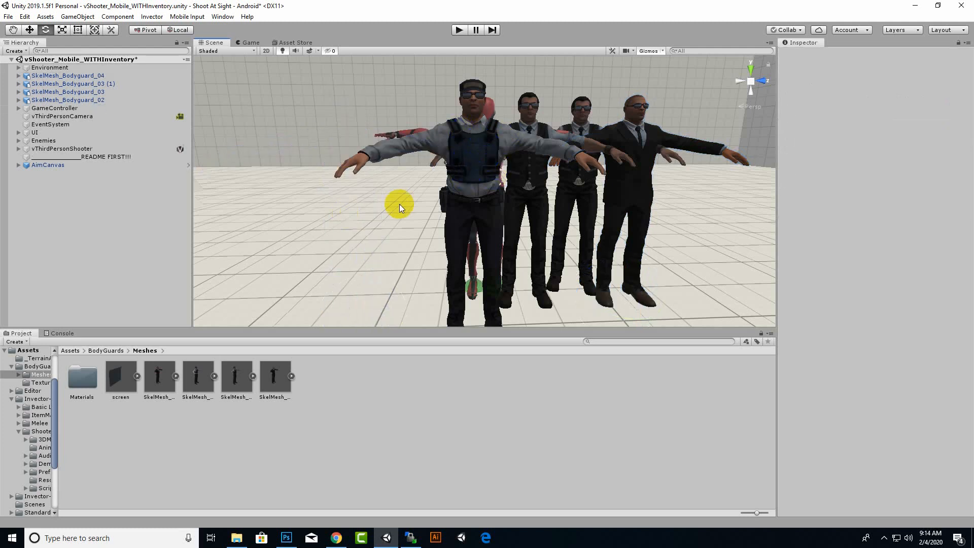
click(582, 200)
key(Delete)
click(533, 203)
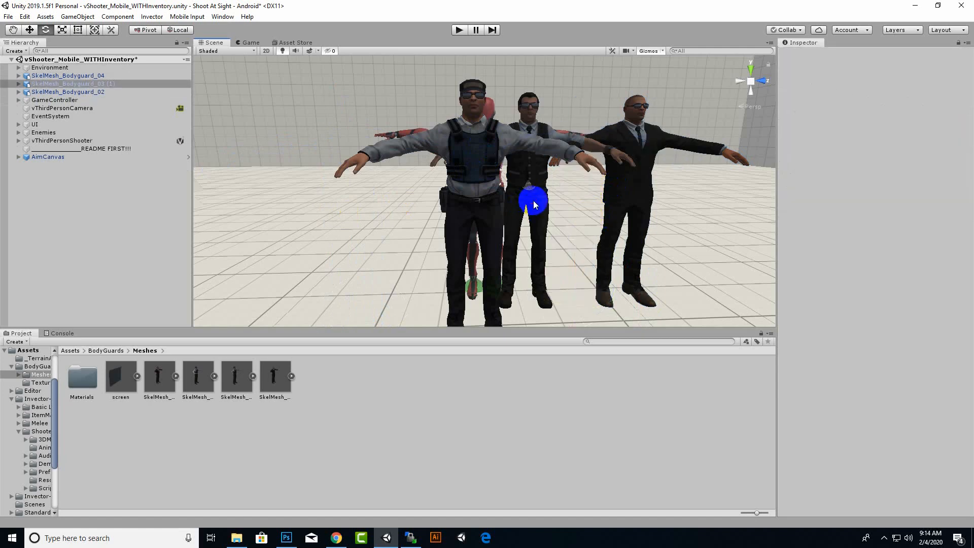
key(Delete)
click(638, 206)
key(Delete)
Move SkelMesh_Bodyguard_02 onto the red character, to about X -64.03 and Z 8.69
click(483, 209)
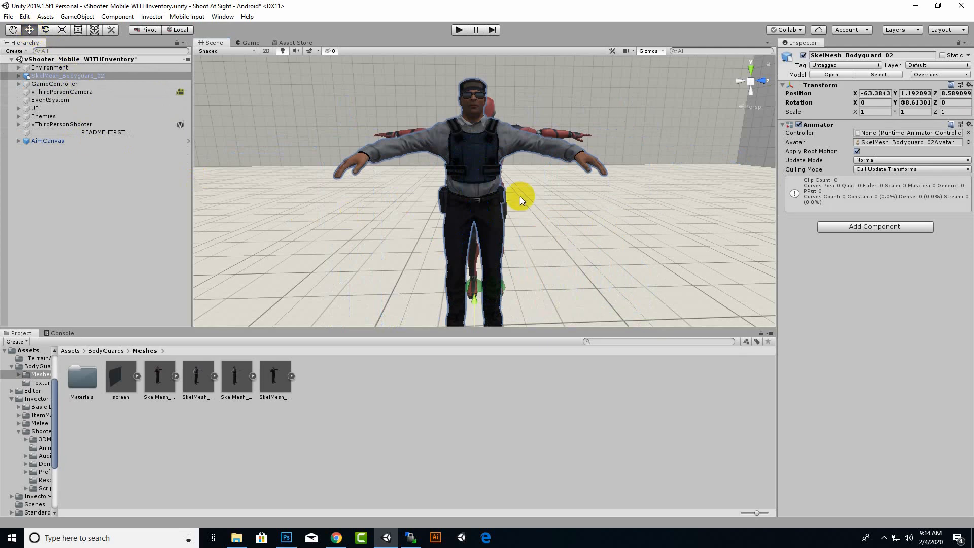
scroll(520, 196, down, 3)
alt+drag(561, 211, 437, 276)
alt+drag(341, 246, 442, 307)
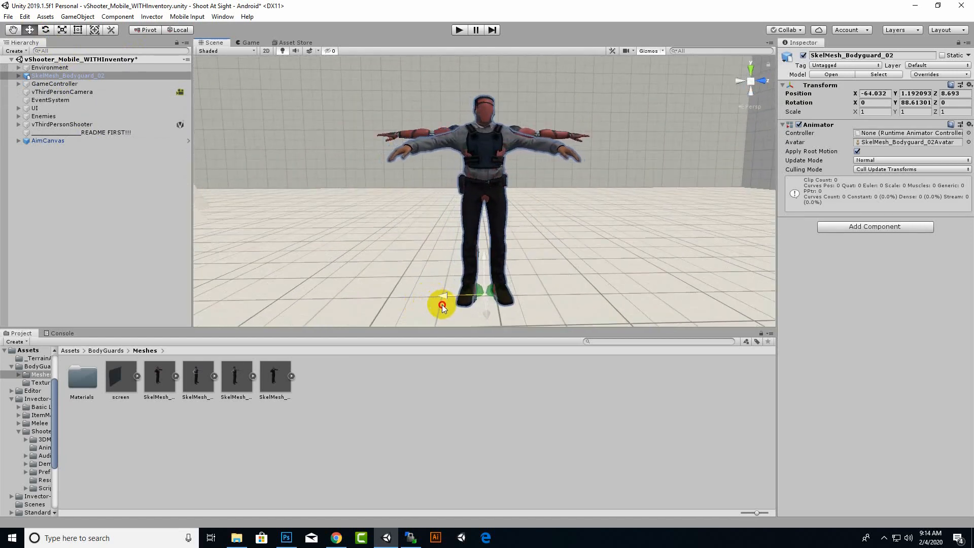
Fine-tune SkelMesh_Bodyguard_02's overlap with the red character from the side, setting its X position to about -64.02
alt+drag(355, 211, 580, 252)
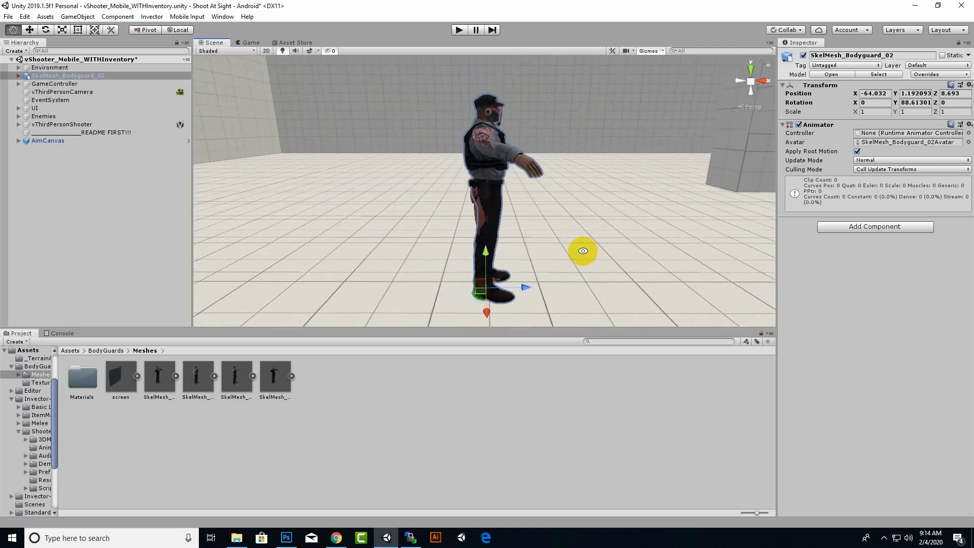
drag(524, 287, 527, 293)
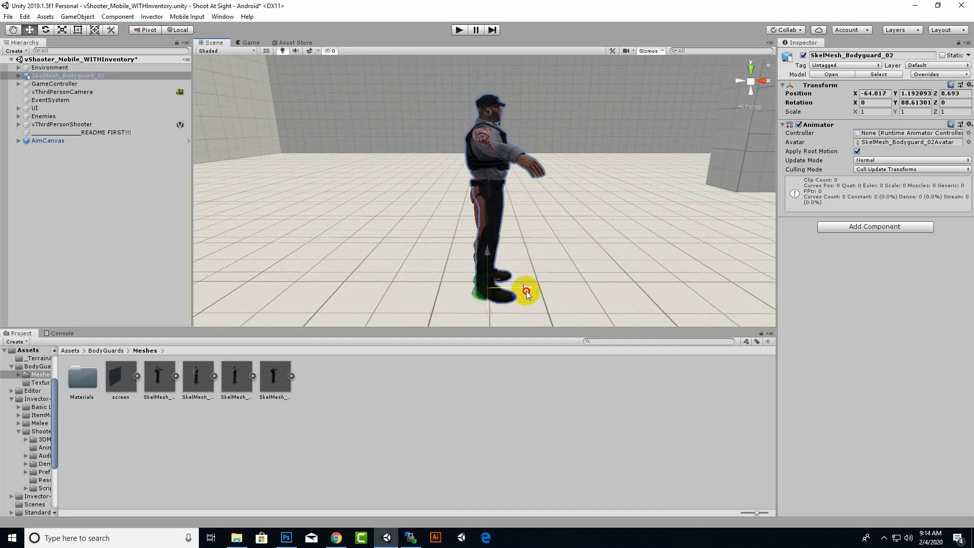
alt+drag(552, 242, 521, 287)
alt+drag(609, 272, 591, 261)
drag(526, 300, 519, 291)
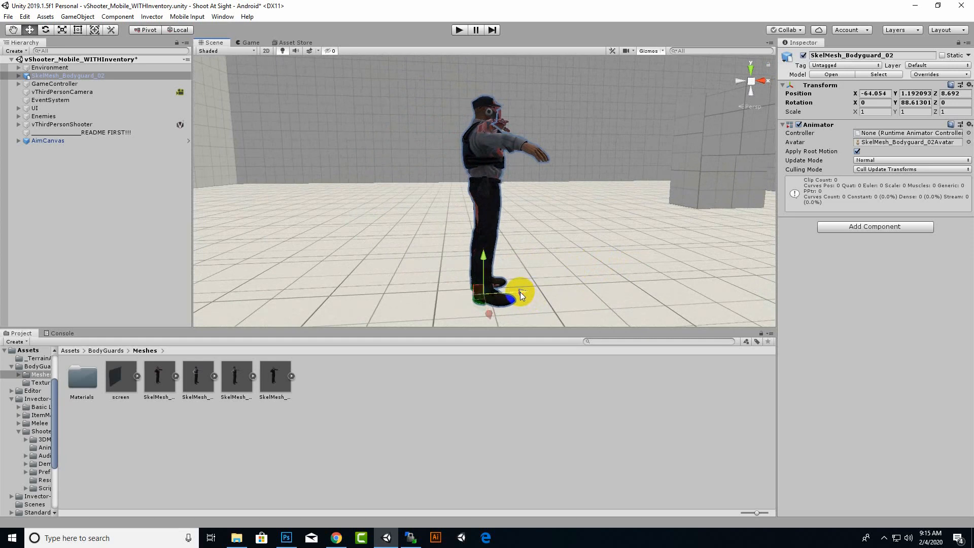
alt+drag(585, 260, 533, 293)
alt+drag(619, 235, 373, 275)
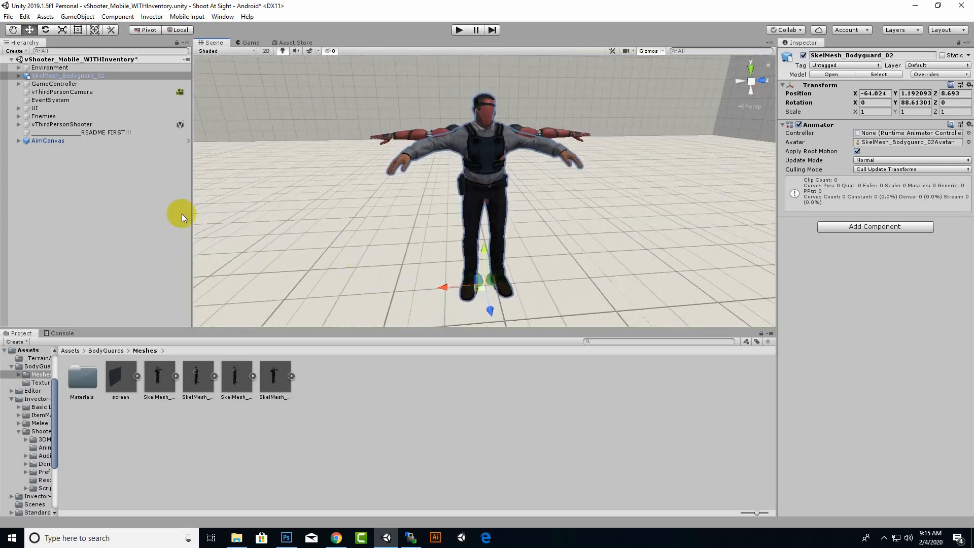
Toggle the visibility of vThirdPersonShooter's Hips and VBot_LowPoly children to check the bodyguard underneath, and delete both children
click(71, 125)
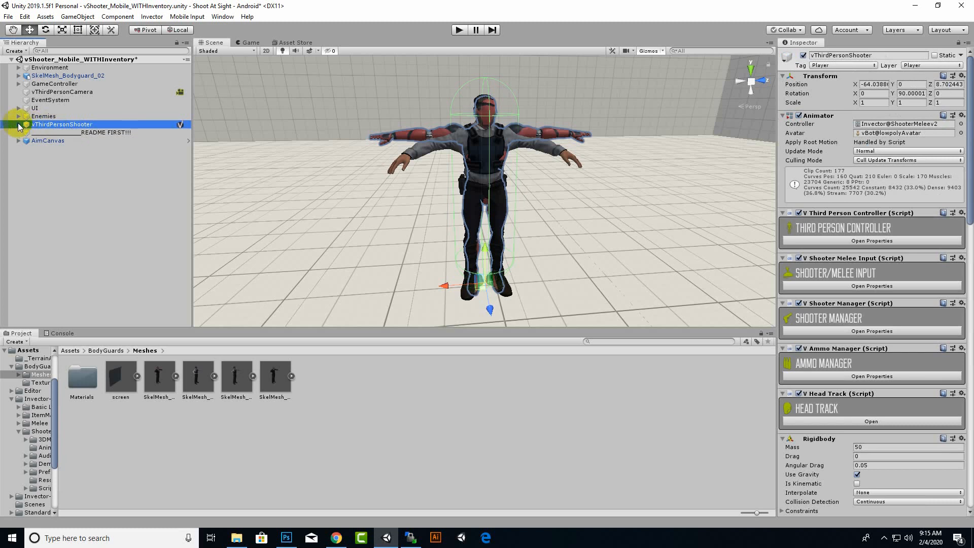
click(18, 125)
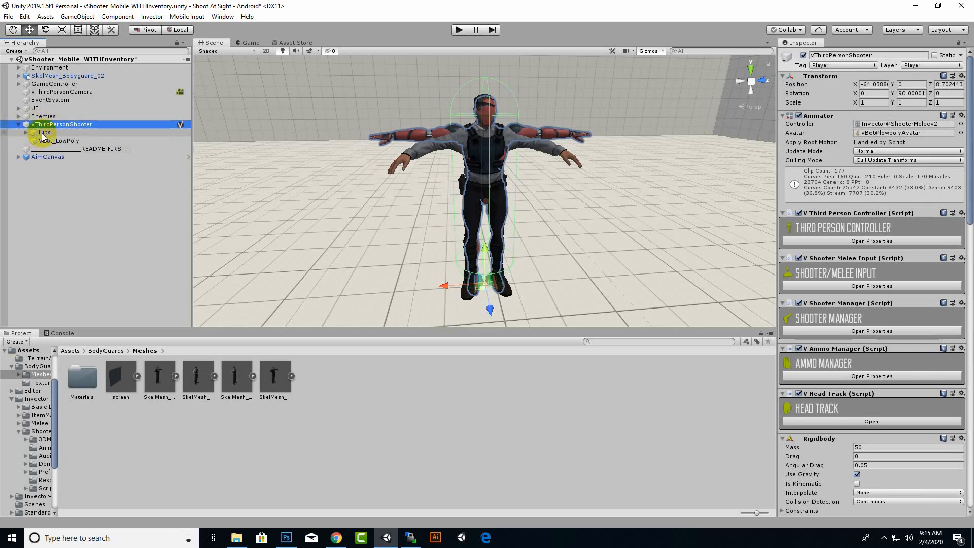
click(42, 134)
ctrl+click(66, 142)
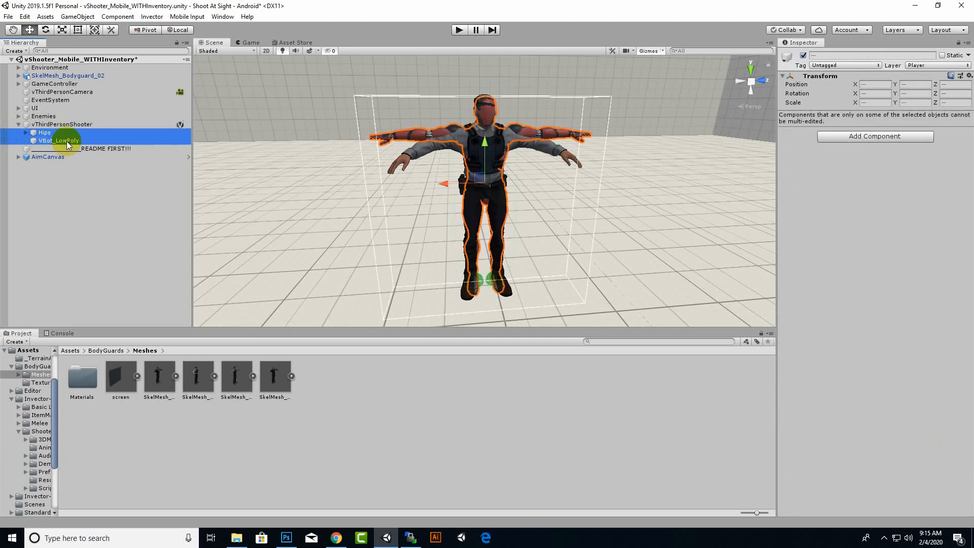
click(802, 56)
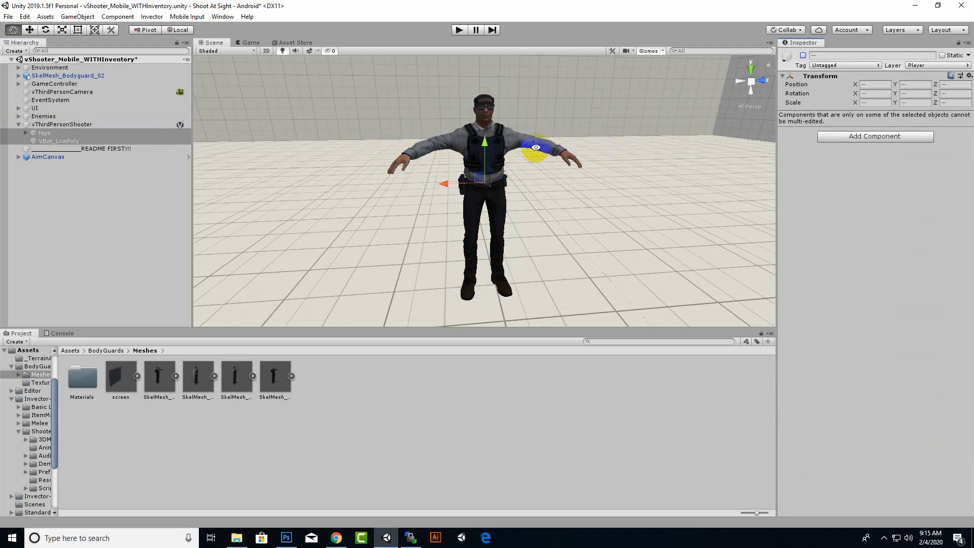
alt+drag(550, 209, 517, 213)
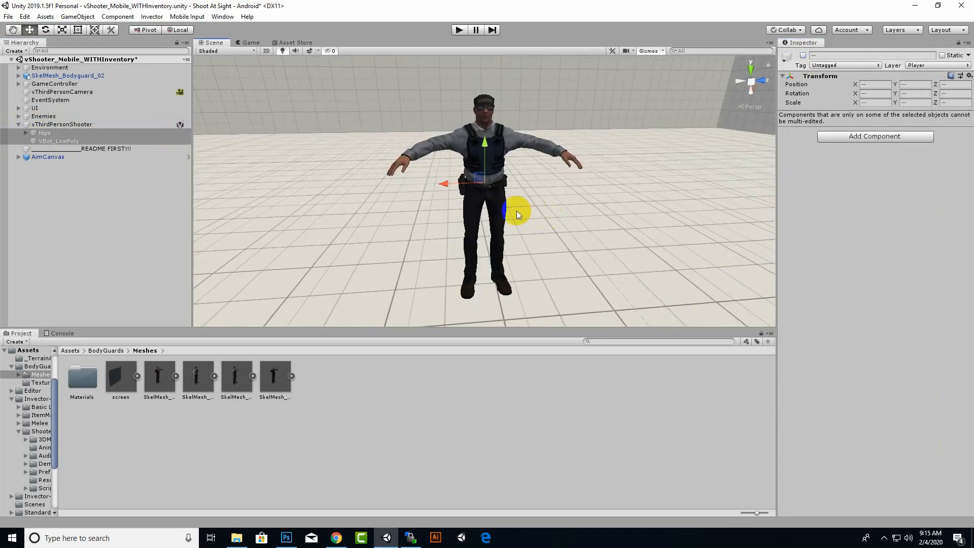
click(802, 56)
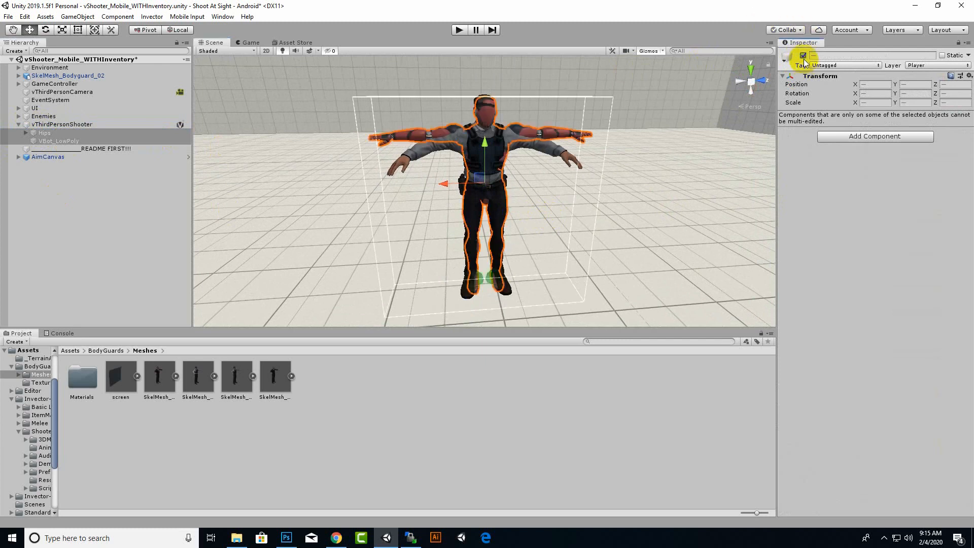
right_click(48, 135)
click(127, 187)
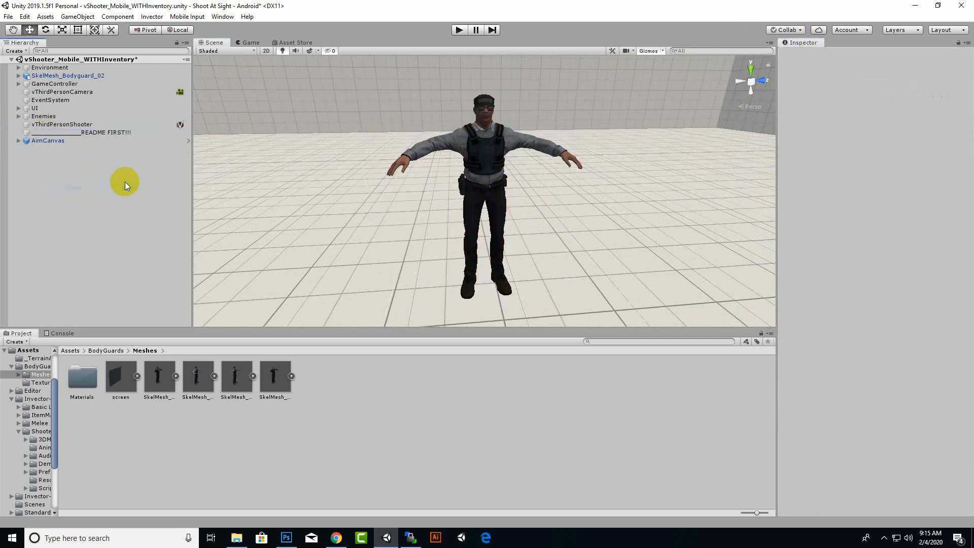
Delete the README FIRST!!! comment object from the scene
click(66, 125)
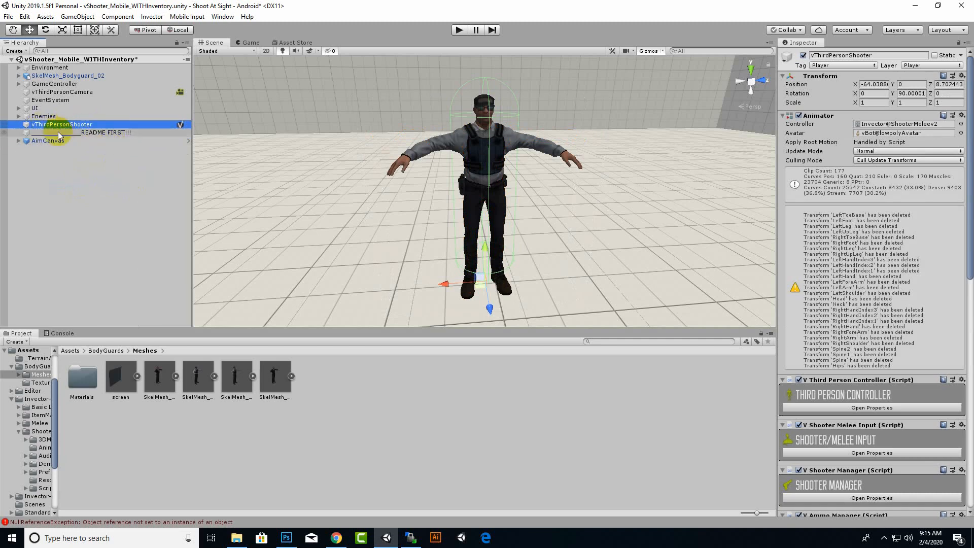
right_click(87, 132)
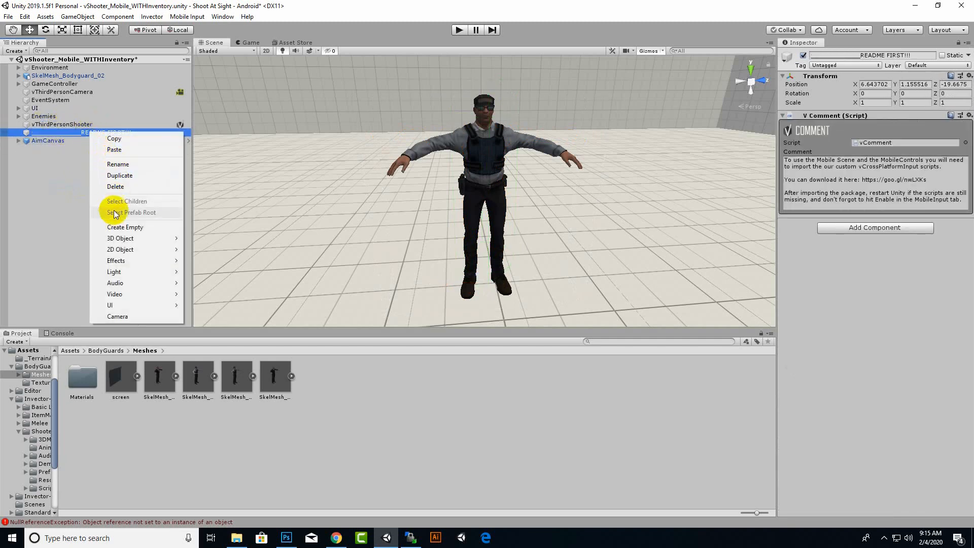
click(116, 186)
Make SkelMesh_Bodyguard_02 a child of vThirdPersonShooter
click(66, 125)
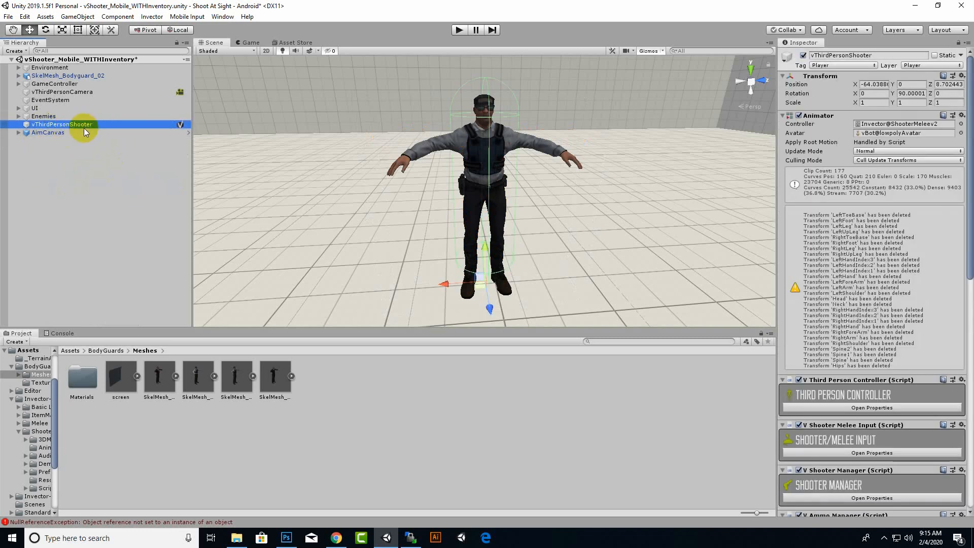
scroll(885, 203, down, 15)
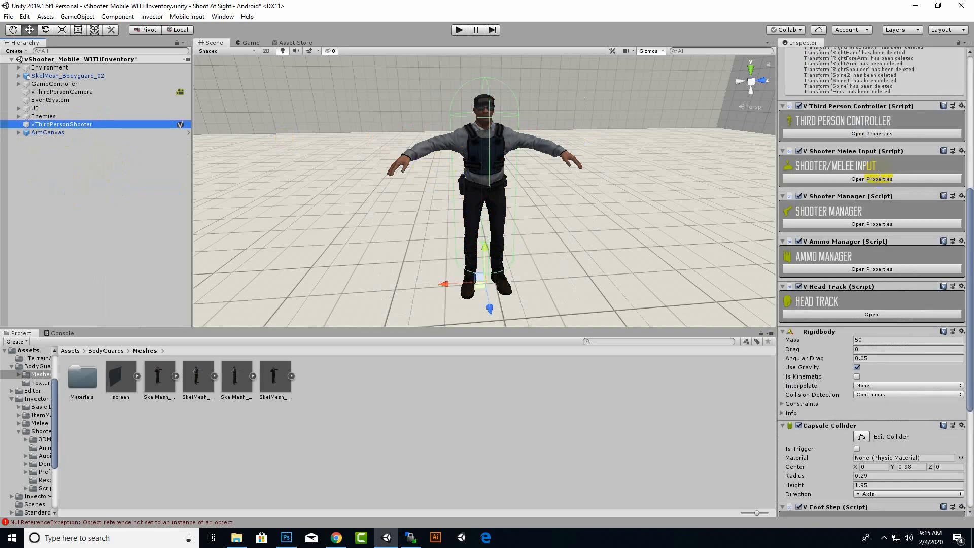
scroll(884, 220, up, 15)
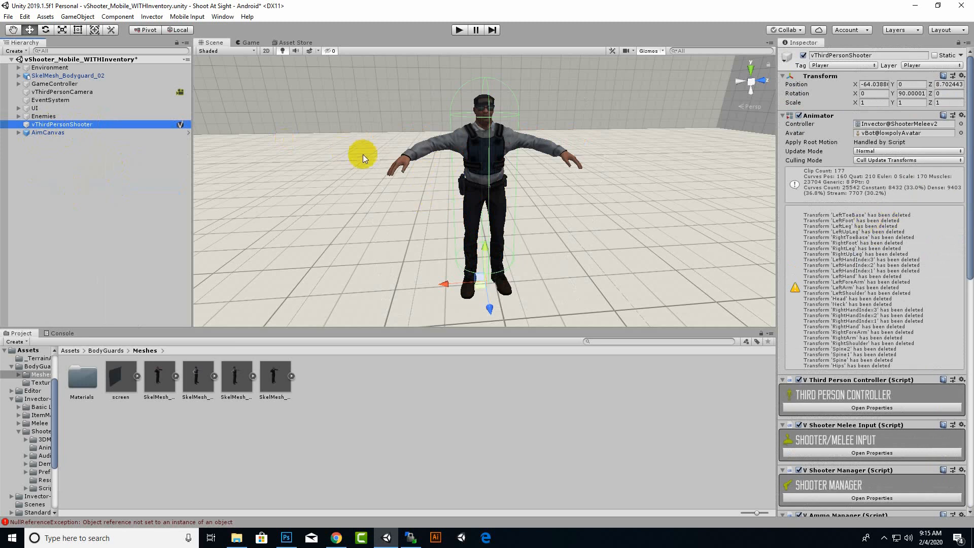
drag(50, 76, 70, 127)
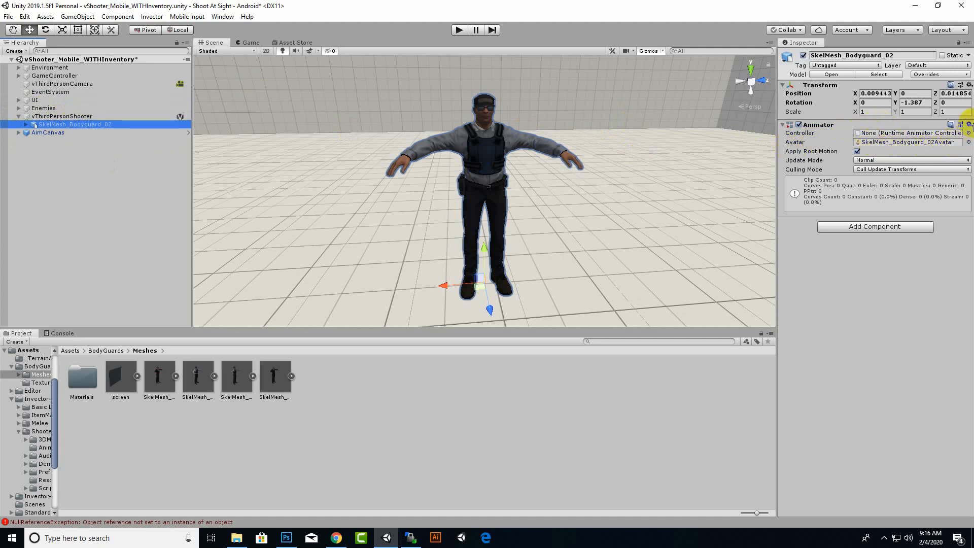
Remove the Animator component from SkelMesh_Bodyguard_02 and set vThirdPersonShooter's Avatar to SkelMesh_Bodyguard_01Avatar
click(969, 124)
click(899, 150)
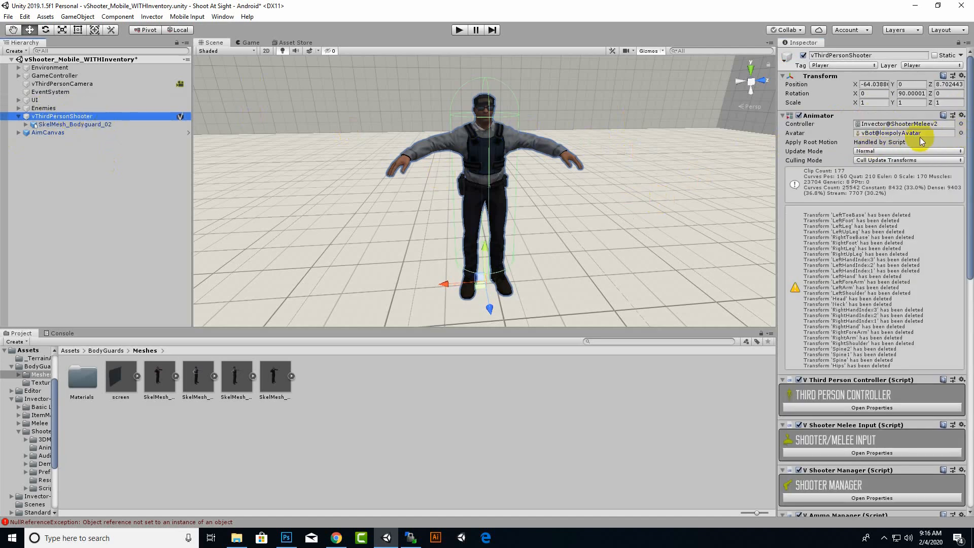
click(961, 133)
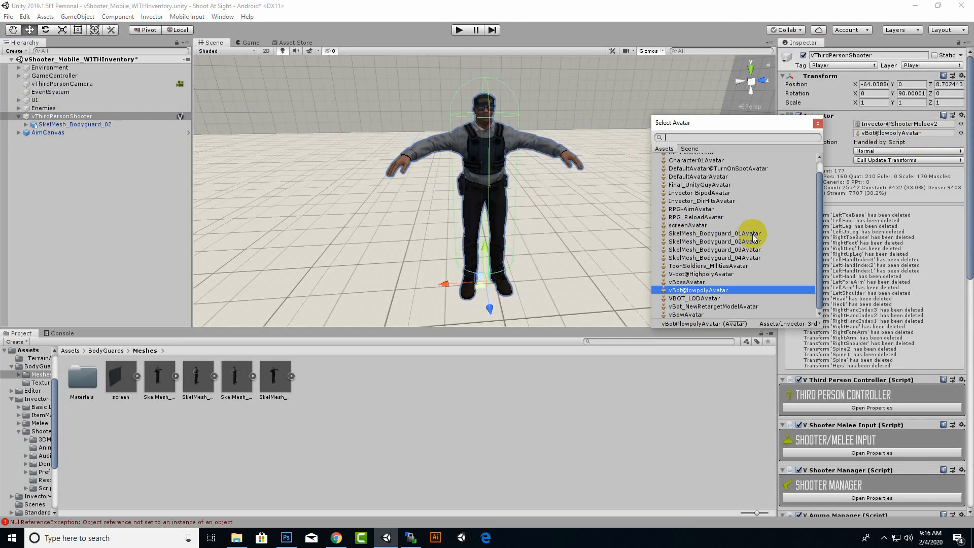
double_click(721, 235)
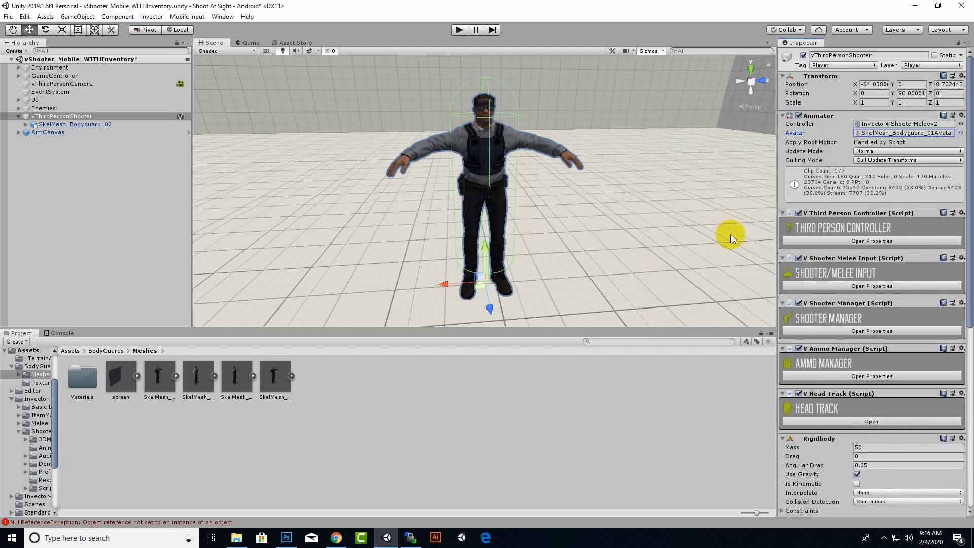
Play-test the new character by walking around and shooting with the on-screen controls, and stop the game
click(458, 30)
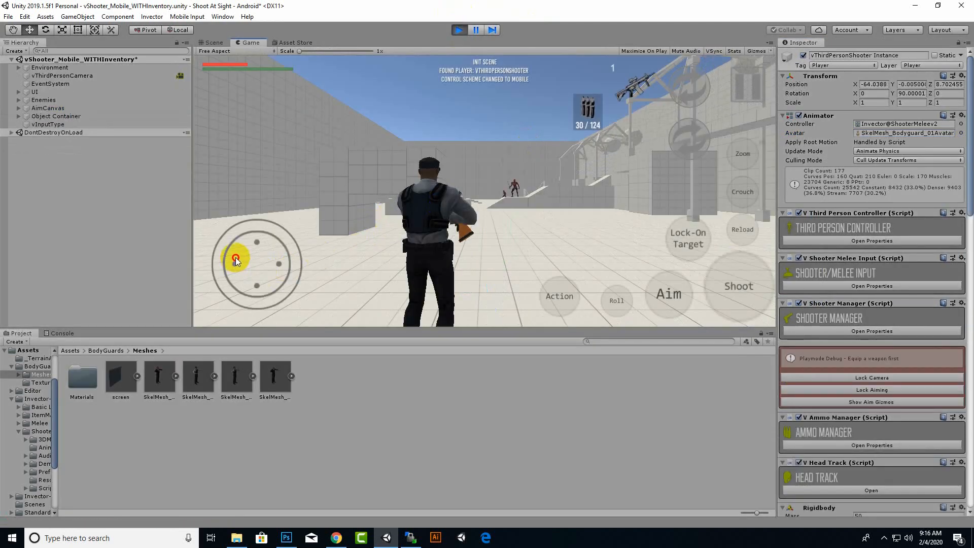
drag(236, 261, 281, 201)
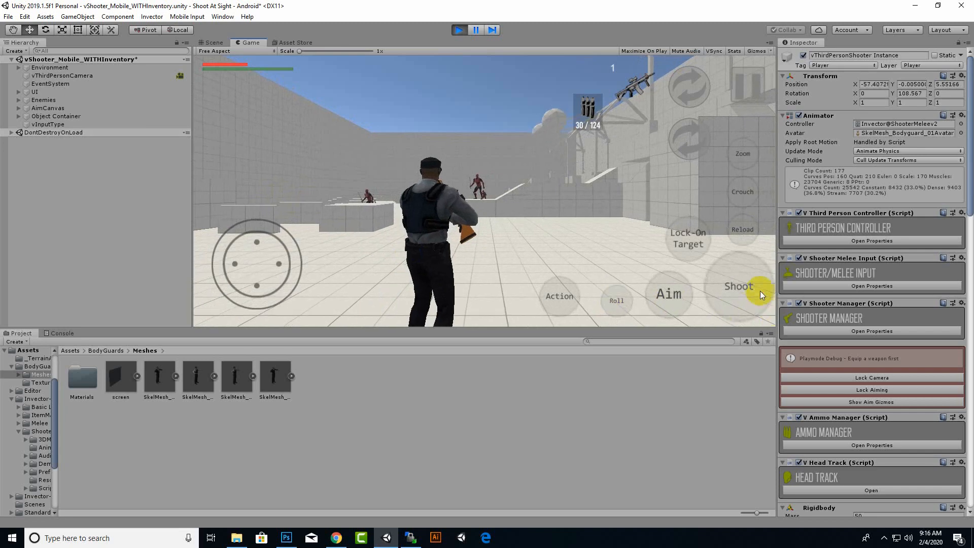
drag(761, 296, 750, 282)
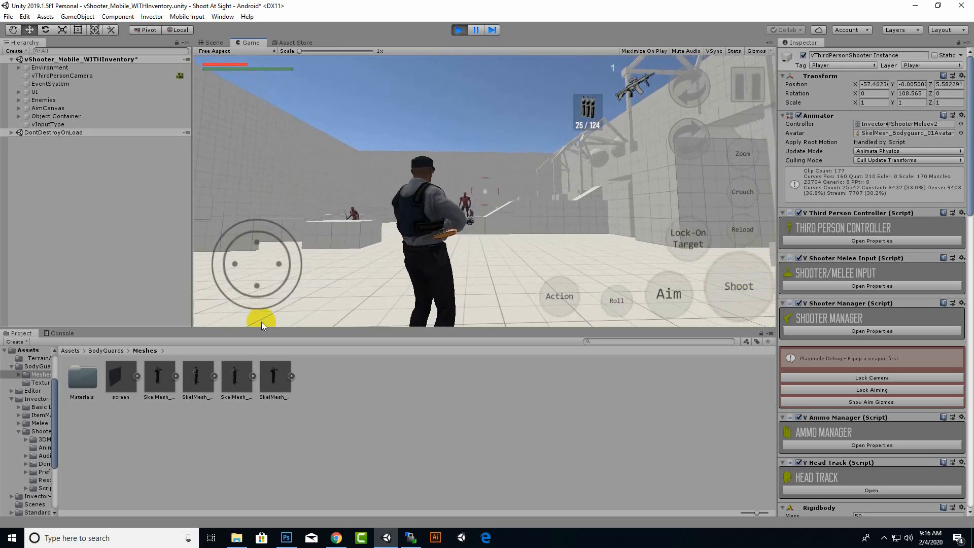
drag(252, 232, 632, 345)
drag(766, 301, 184, 269)
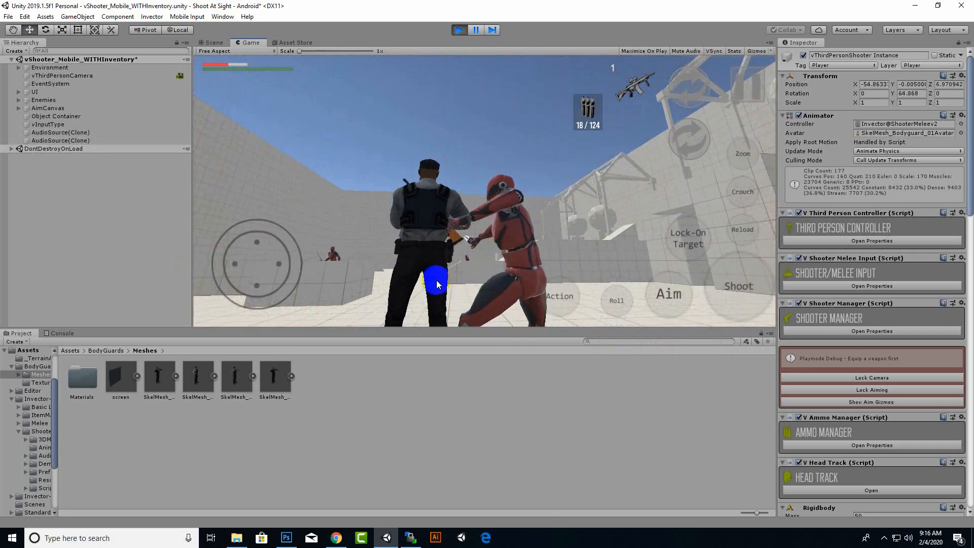
drag(282, 246, 447, 193)
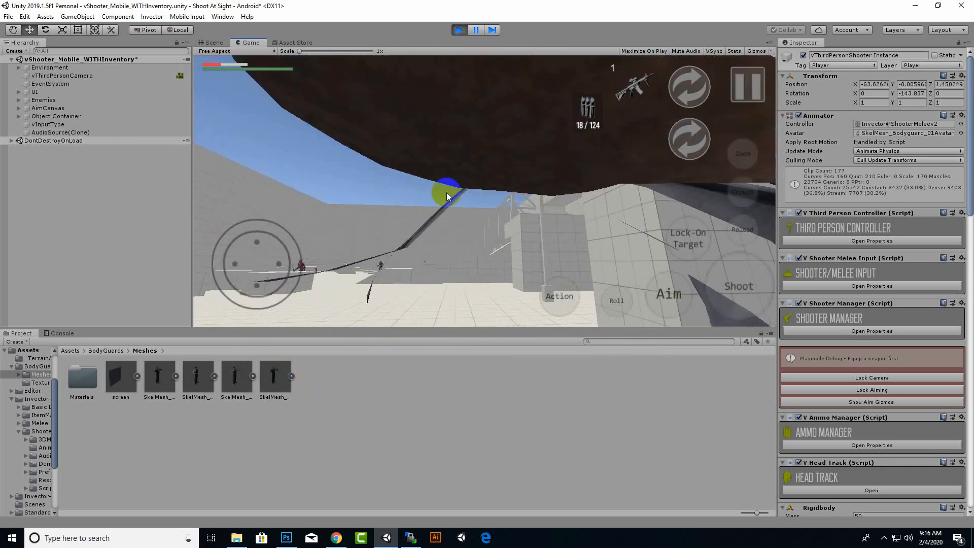
click(458, 30)
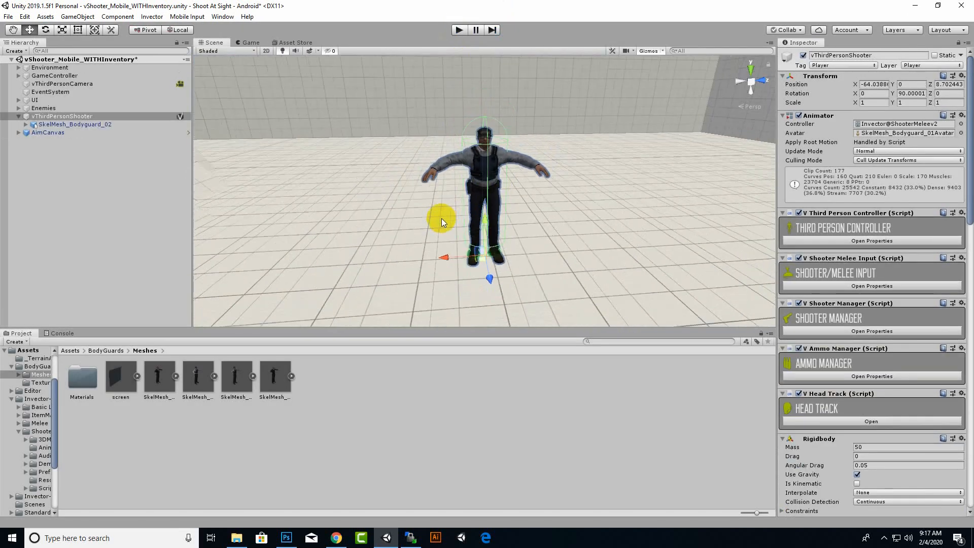
Run the game again with the Scene view shown, and lock the camera and aiming in the Shooter Manager
alt+drag(354, 206, 614, 202)
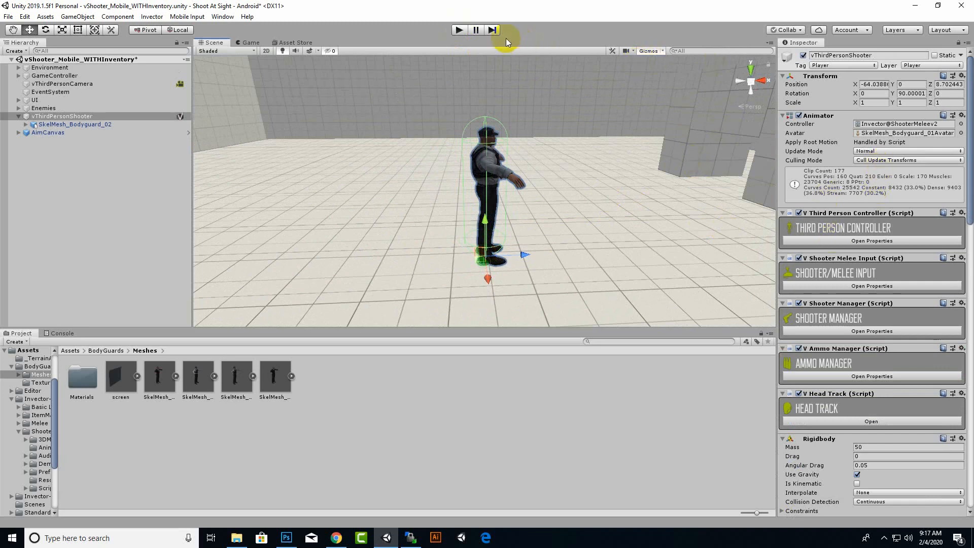
click(461, 30)
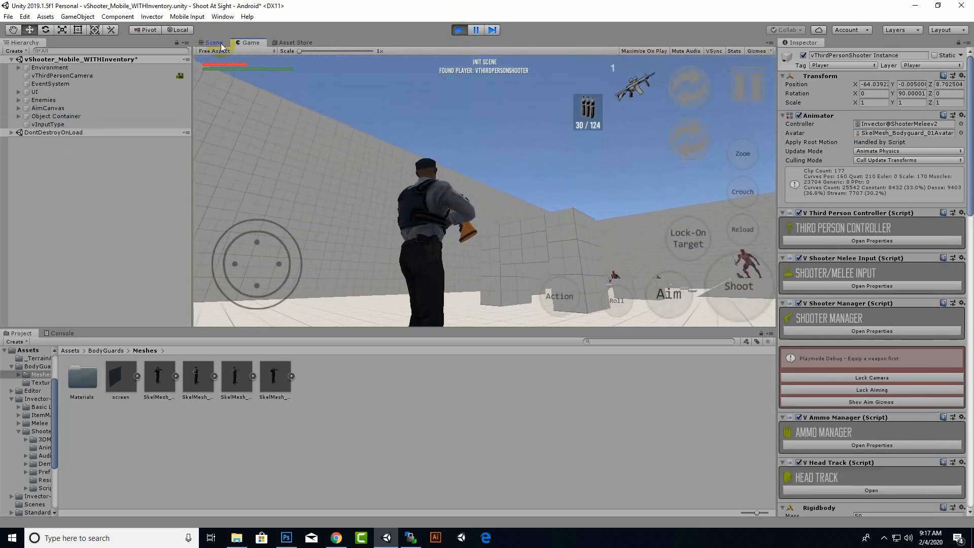
click(213, 43)
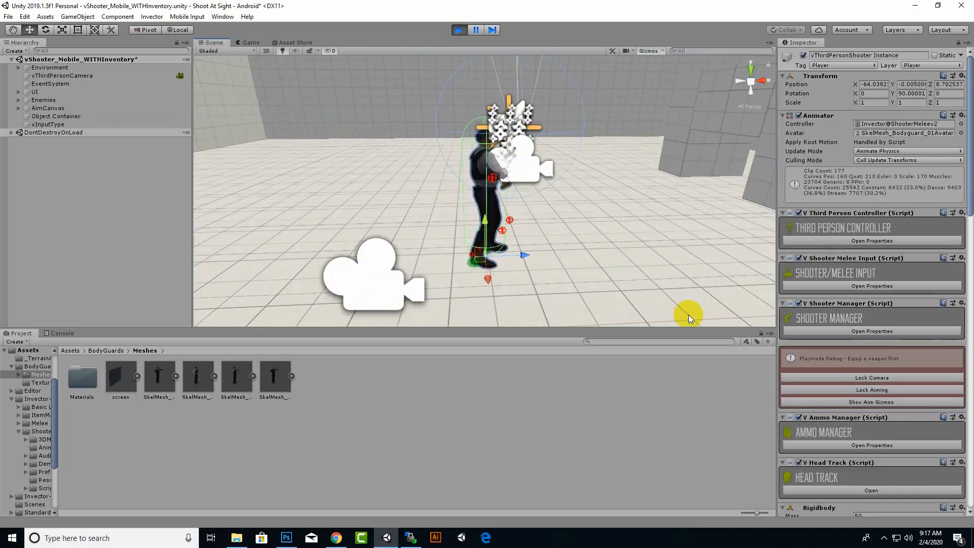
click(884, 378)
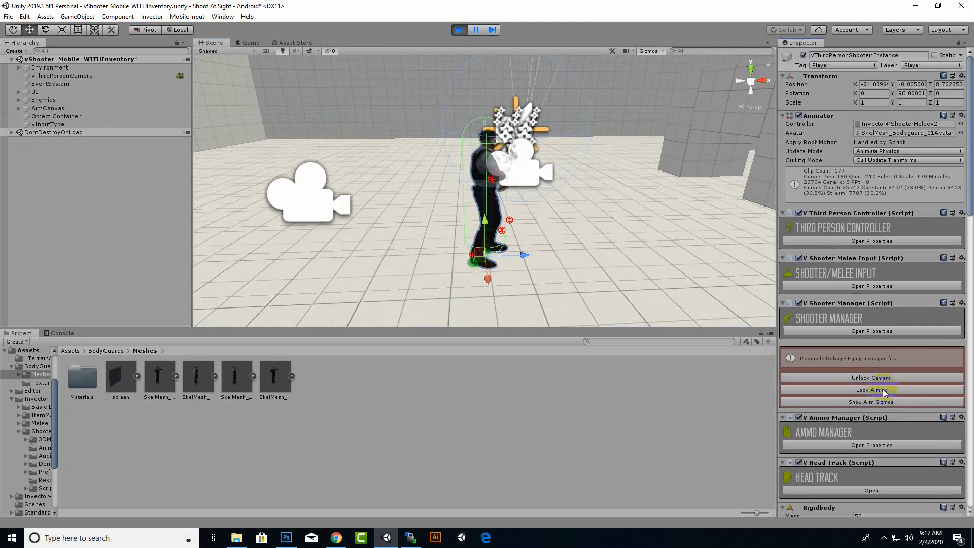
click(883, 389)
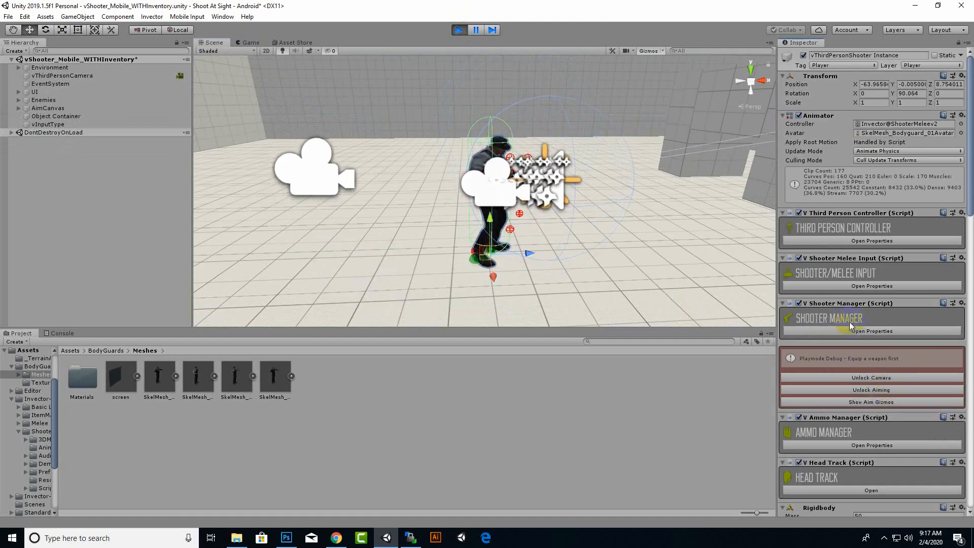
Rotate the defaultHandler that holds the assault rifle in the right hand to about X 139.88, Y -88.68, Z 9.88
scroll(537, 209, up, 5)
alt+drag(656, 242, 582, 255)
scroll(463, 233, up, 5)
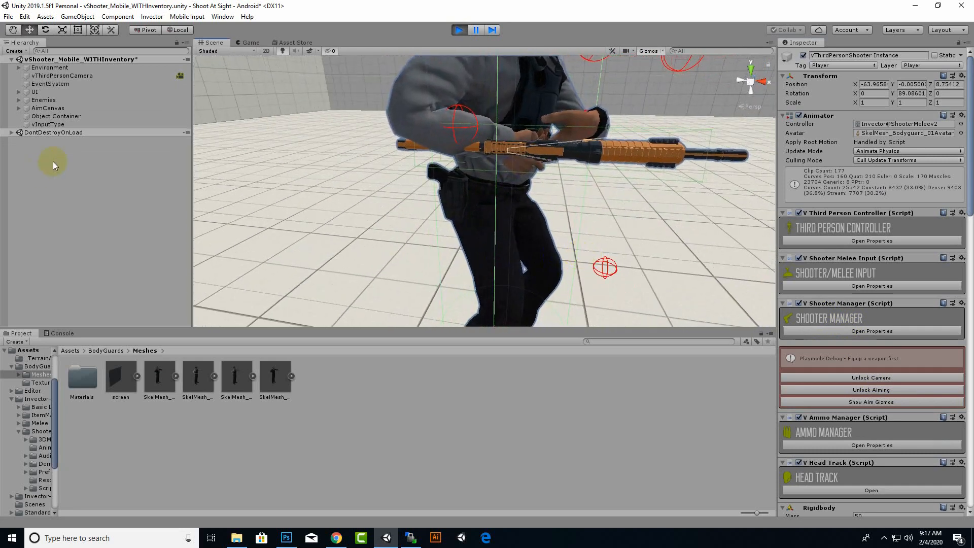
click(614, 157)
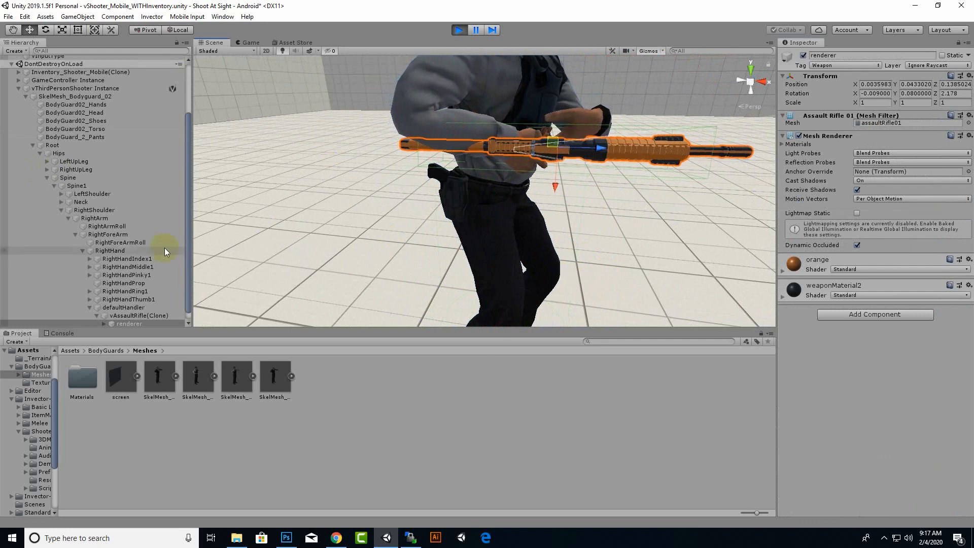
click(127, 308)
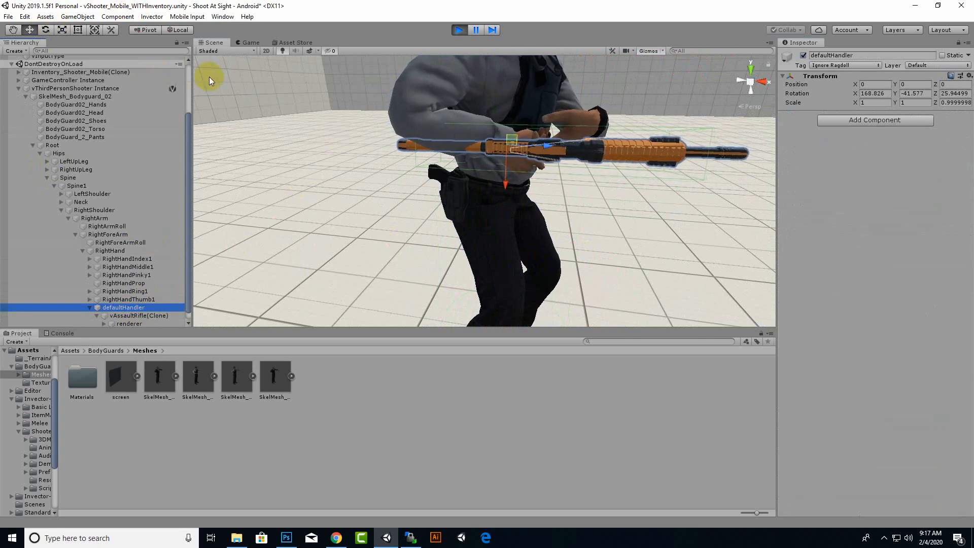
click(46, 30)
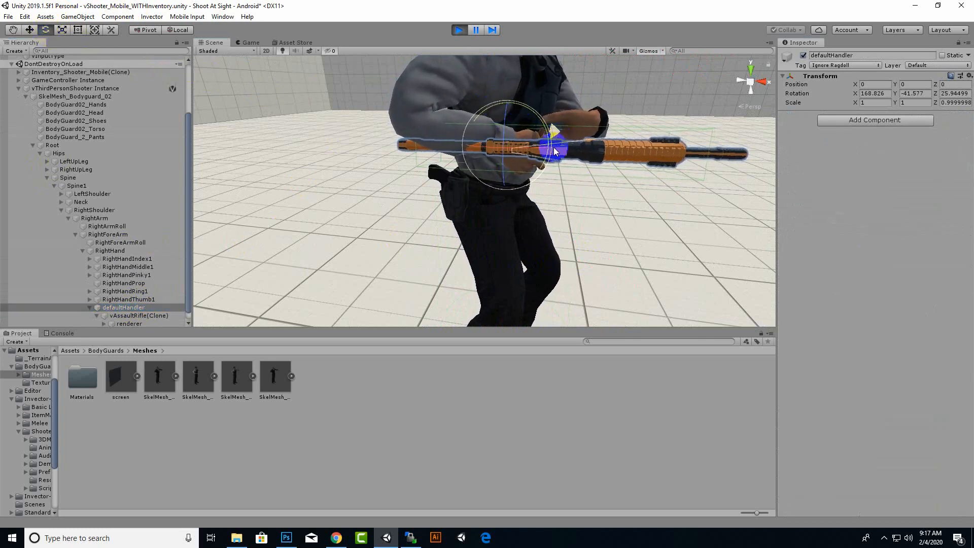
drag(549, 130, 554, 139)
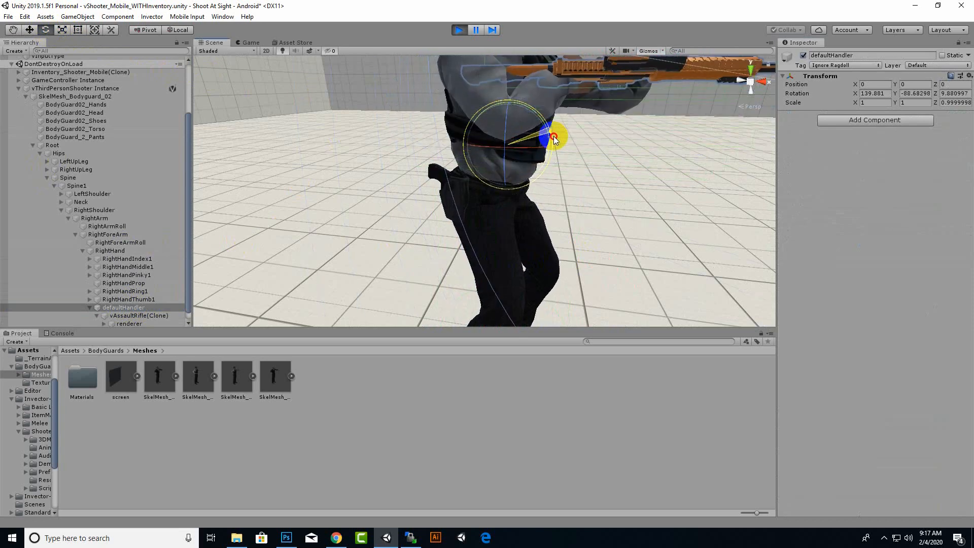
Rotate the defaultHandler to about X 173.04, Y -91.80, Z 93.95 so the assault rifle points straight ahead
alt+drag(643, 177, 428, 234)
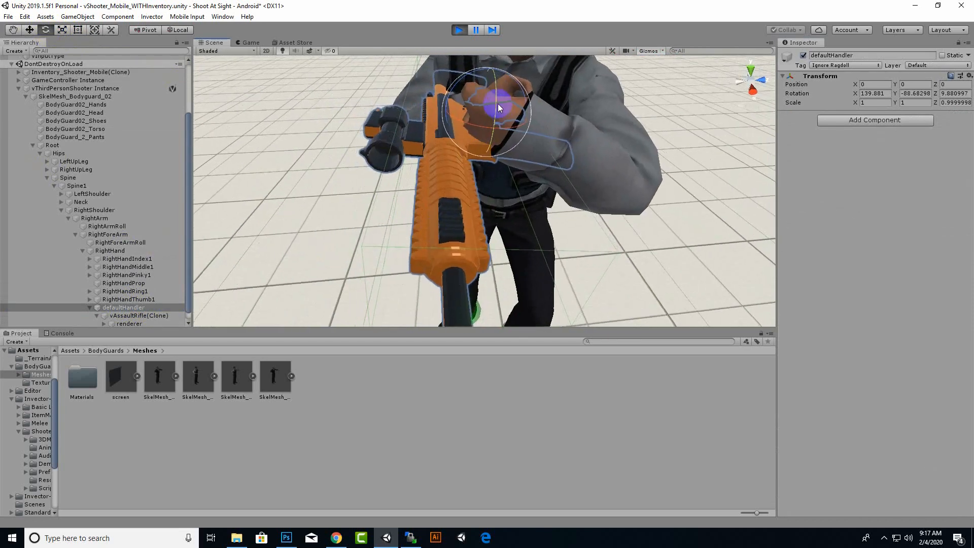
drag(498, 104, 470, 214)
mouse_move(541, 131)
mouse_down()
mouse_move(550, 85)
mouse_move(543, 118)
mouse_move(553, 112)
mouse_move(548, 102)
mouse_move(544, 118)
mouse_move(554, 109)
mouse_move(529, 133)
mouse_move(538, 127)
mouse_up()
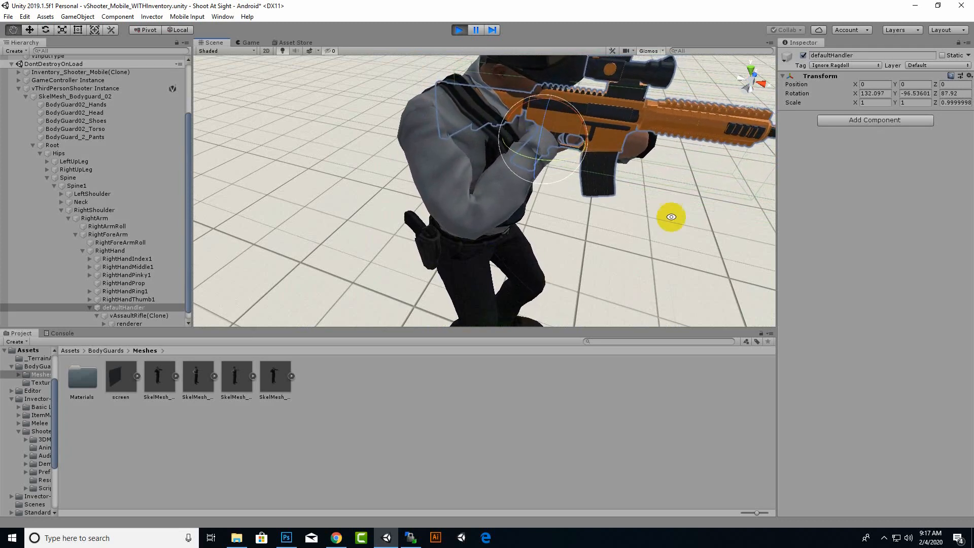
alt+drag(670, 215, 492, 214)
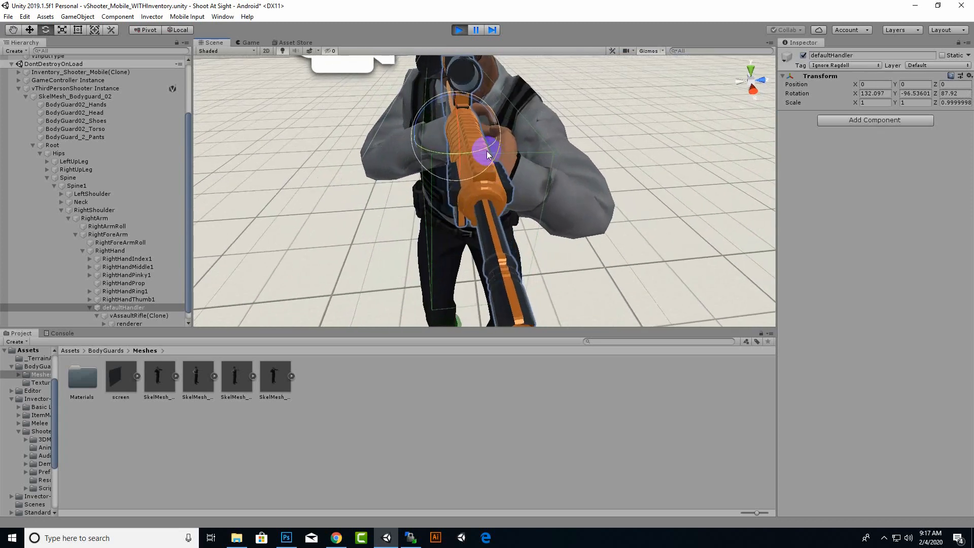
drag(491, 148, 431, 159)
alt+drag(307, 211, 536, 145)
alt+drag(626, 182, 582, 174)
drag(473, 160, 586, 177)
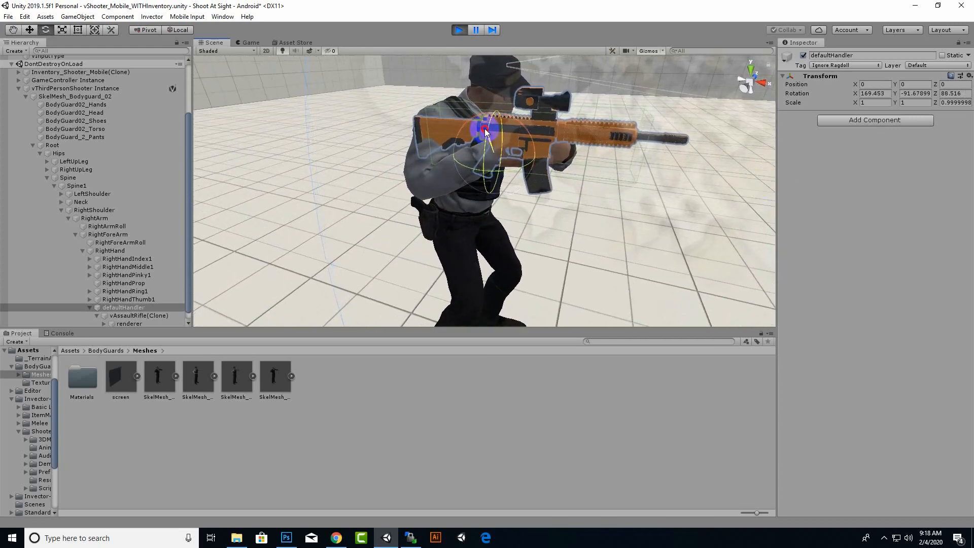
alt+drag(350, 185, 189, 216)
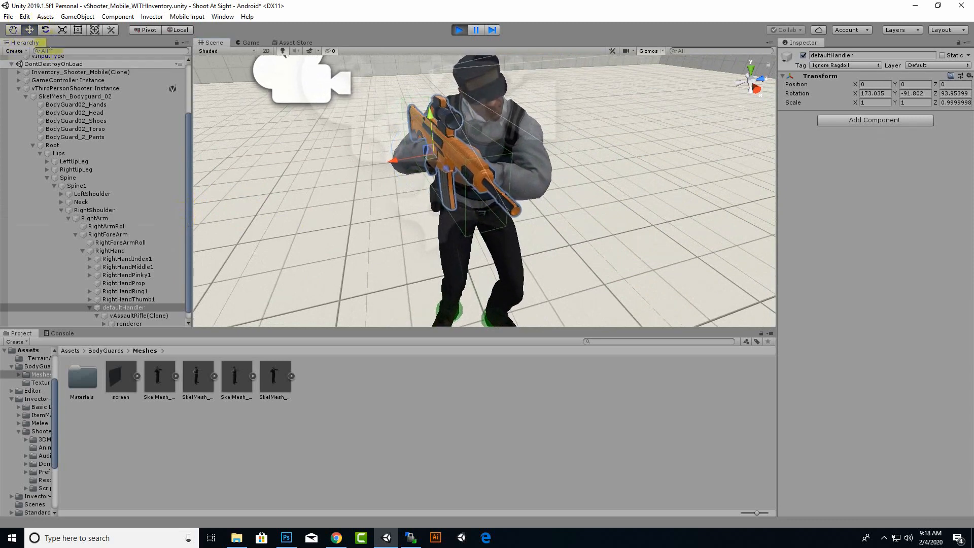
Move the defaultHandler to about X 0.0706, Y 0.043, Z -0.0104 so the rifle grip sits in the right hand
alt+drag(385, 211, 285, 224)
alt+right_drag(393, 177, 391, 159)
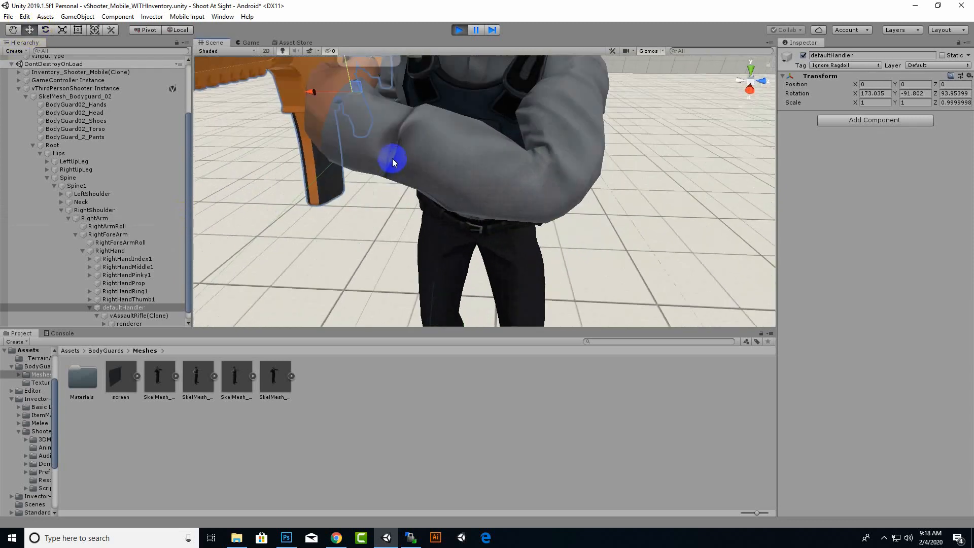
alt+drag(363, 228, 409, 239)
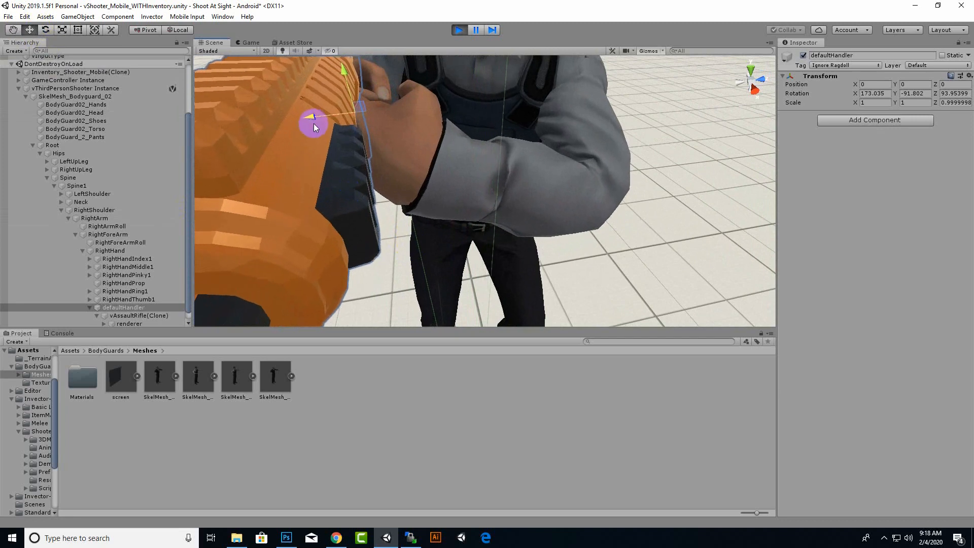
drag(314, 124, 447, 154)
drag(452, 99, 499, 148)
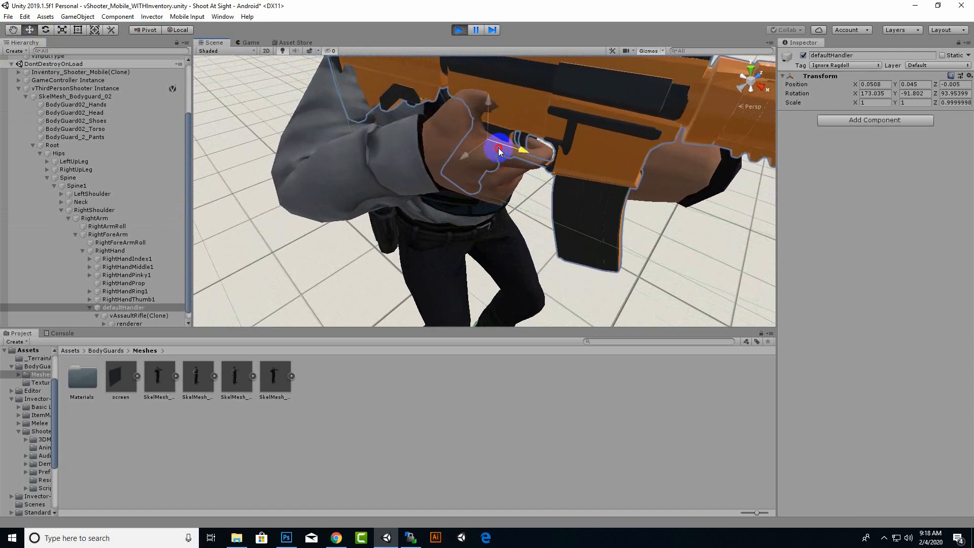
alt+drag(533, 185, 561, 163)
drag(500, 67, 567, 208)
drag(575, 117, 499, 164)
Copy the adjusted defaultHandler Transform, stop the game, and paste its values onto the same object in edit mode
scroll(508, 165, down, 8)
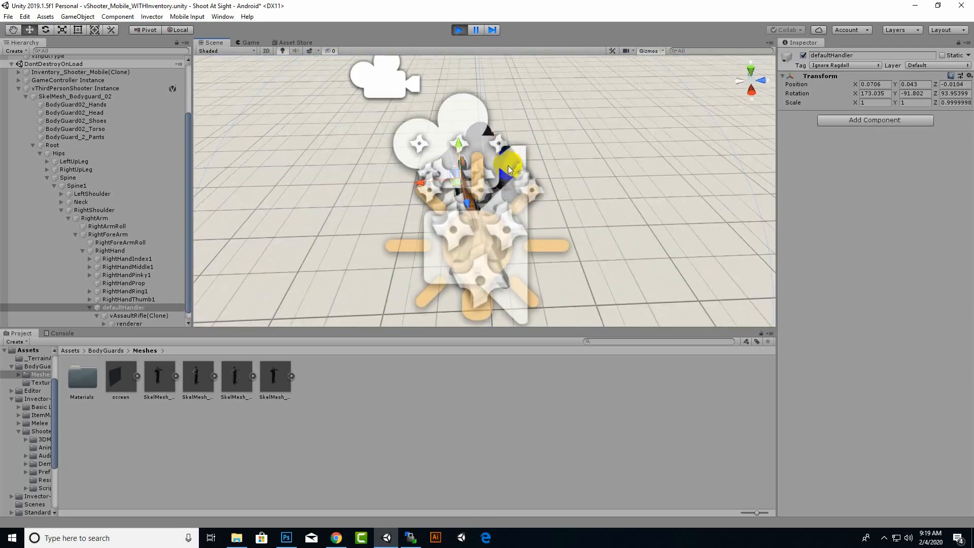
scroll(363, 218, up, 4)
alt+drag(363, 218, 847, 184)
alt+drag(768, 167, 583, 202)
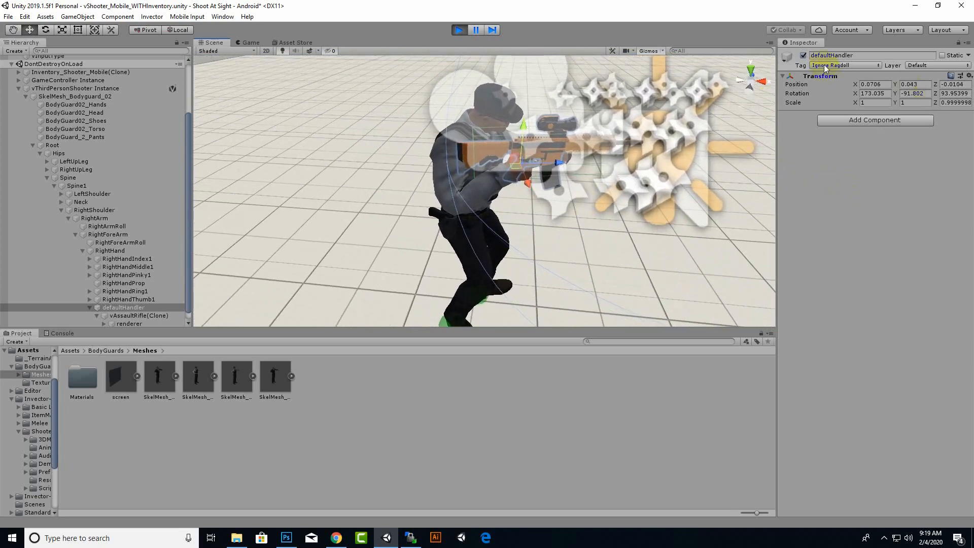
click(969, 75)
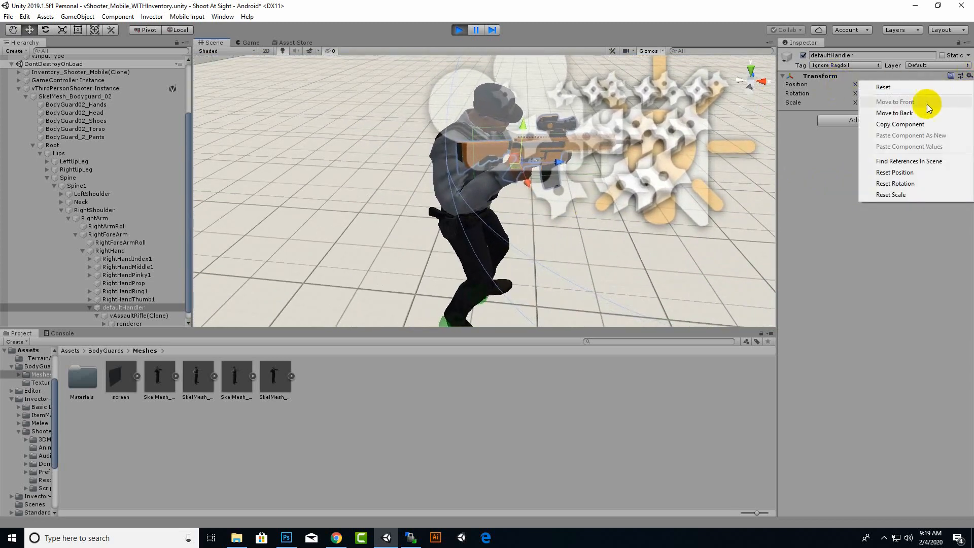
click(915, 125)
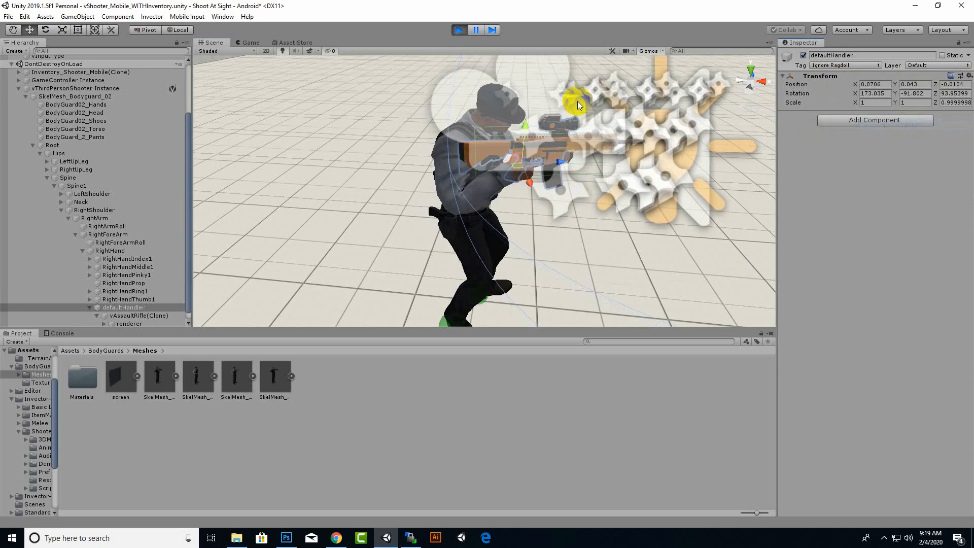
click(459, 30)
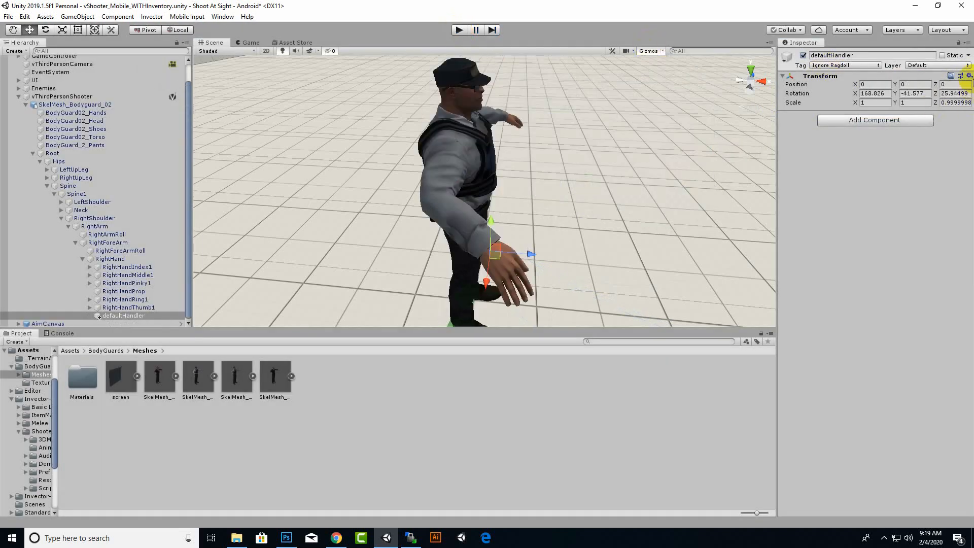
click(969, 75)
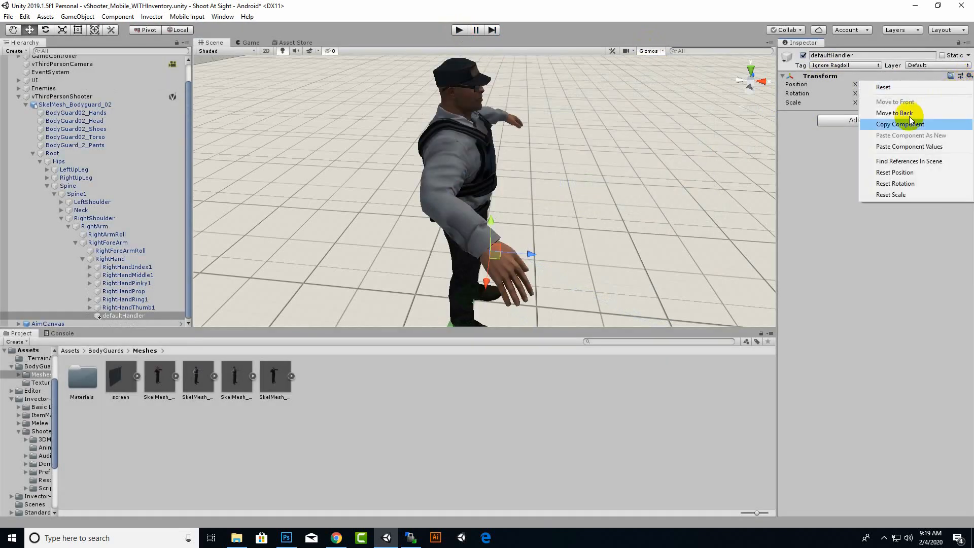
click(894, 148)
Play-test the aligned rifle by running the character around the level and firing with the on-screen controls
click(458, 30)
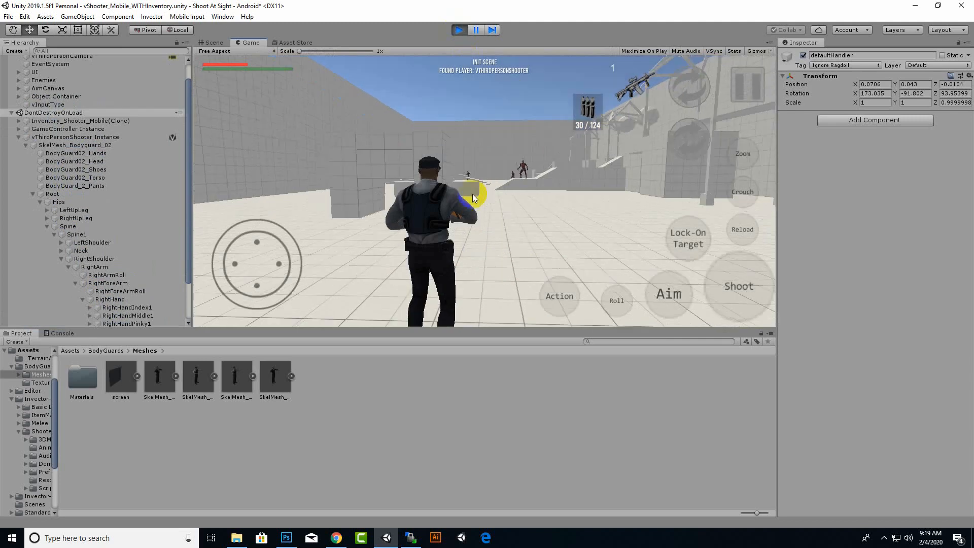
click(242, 261)
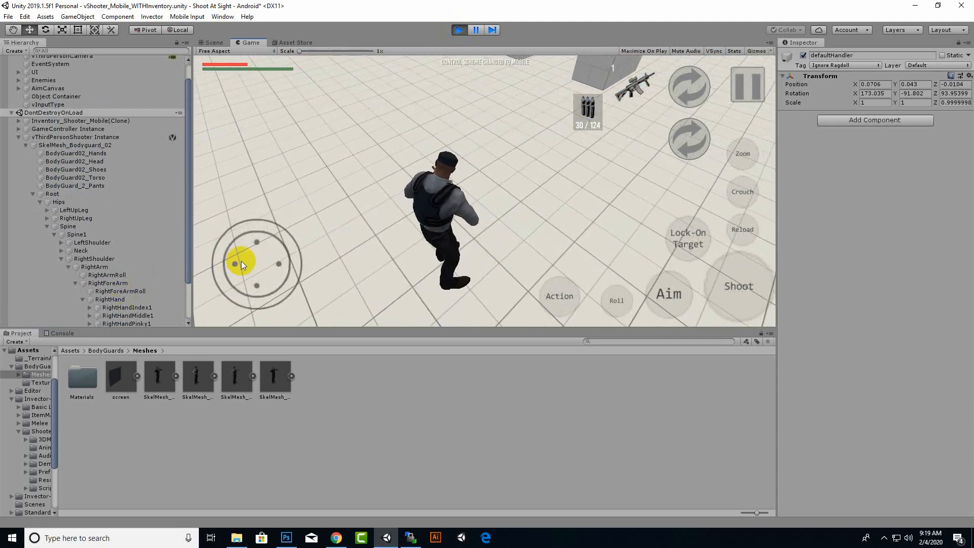
drag(242, 261, 426, 83)
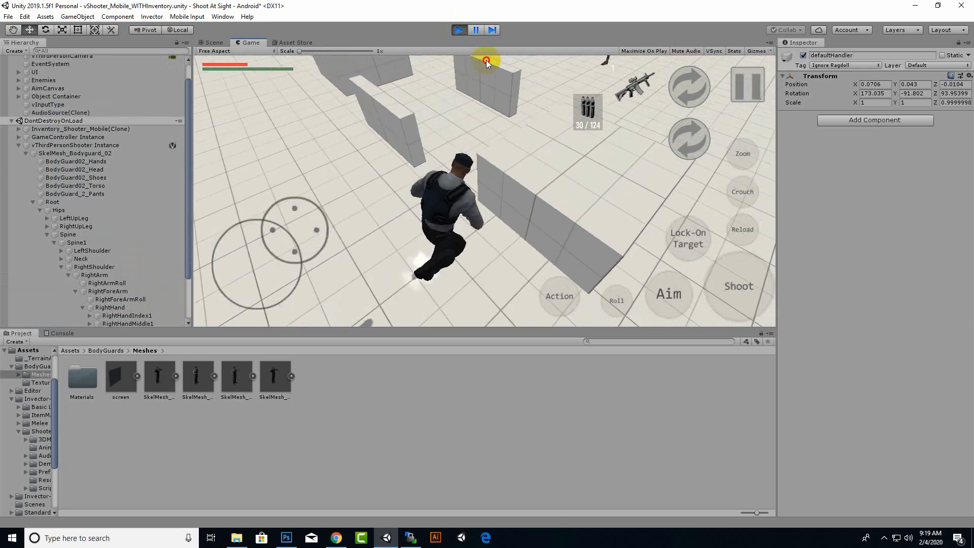
drag(486, 60, 494, 61)
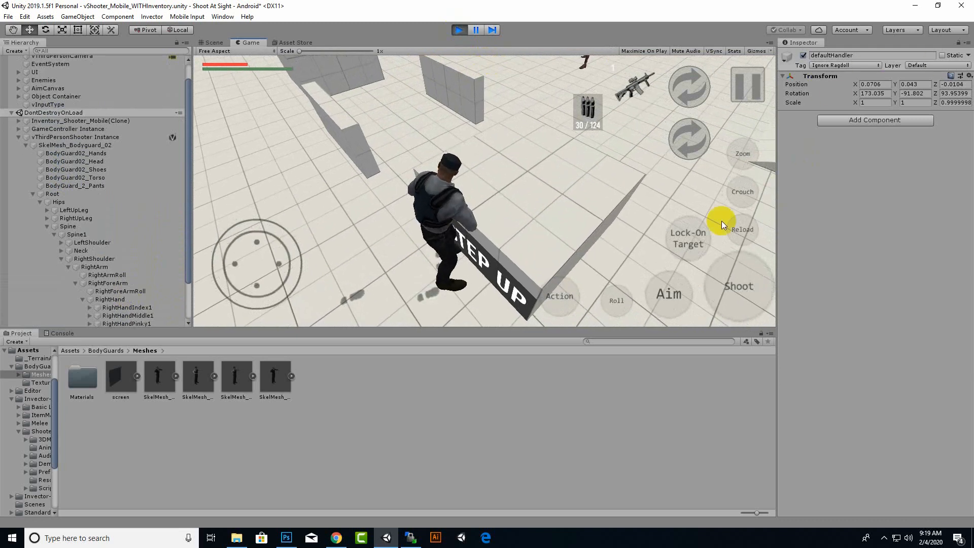
click(571, 297)
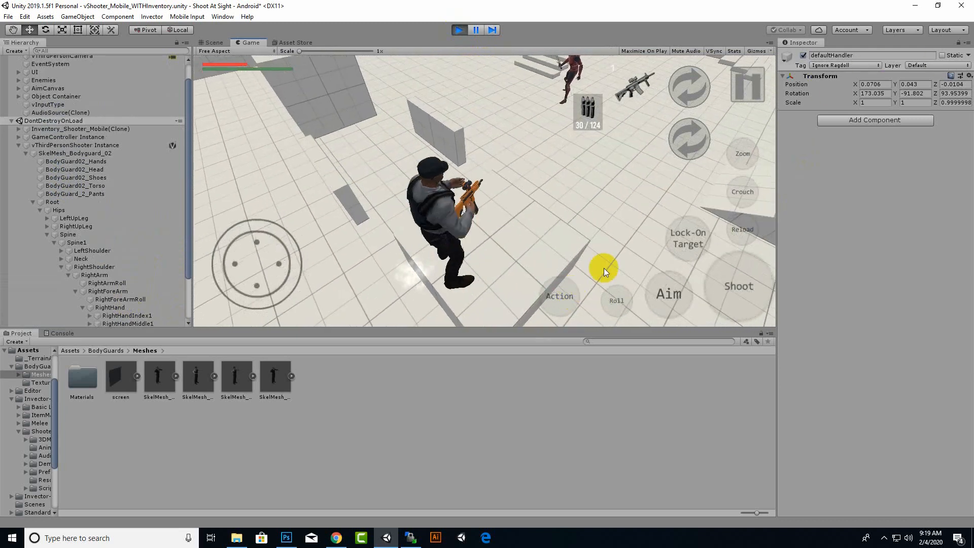
click(745, 265)
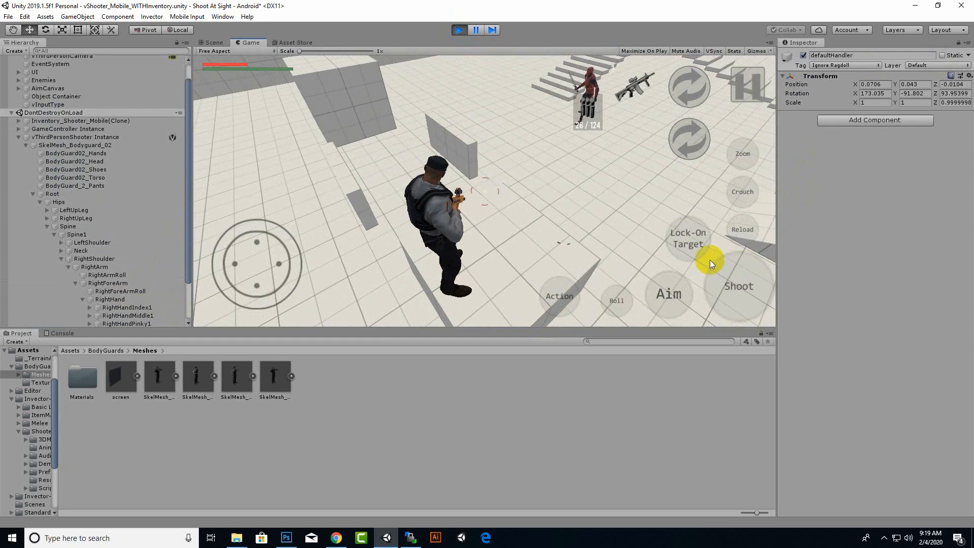
Test shooting at locked-on enemies with and without the zoomed rifle scope, and stop the game
click(691, 236)
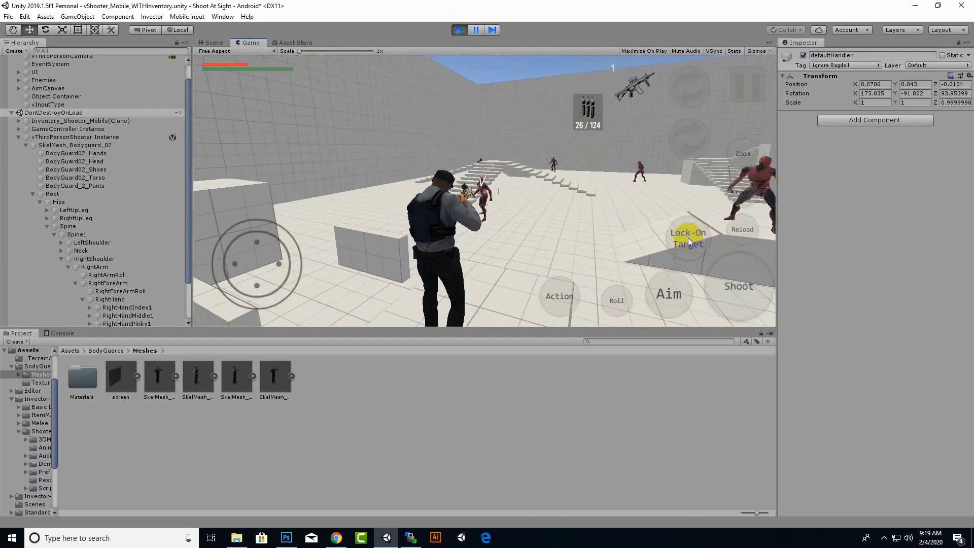
click(744, 287)
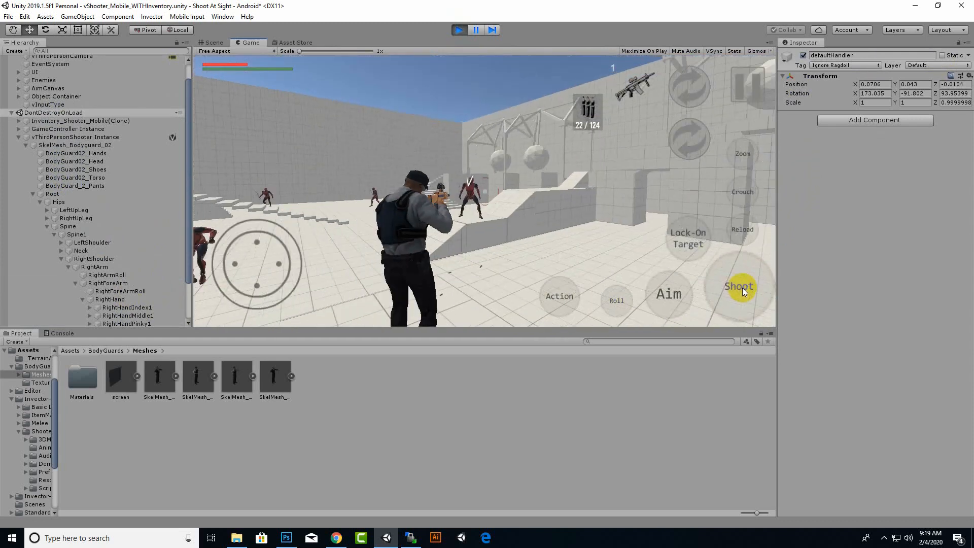
click(746, 149)
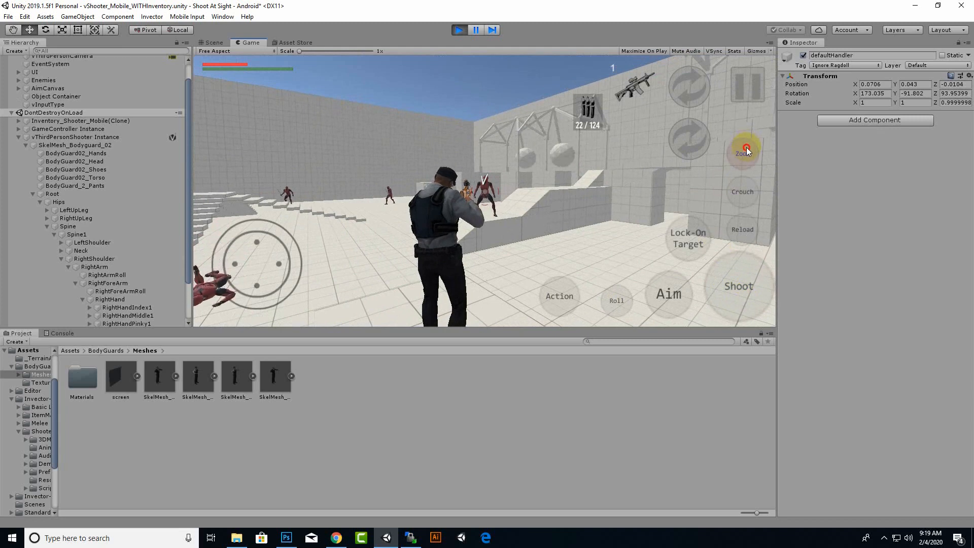
click(738, 231)
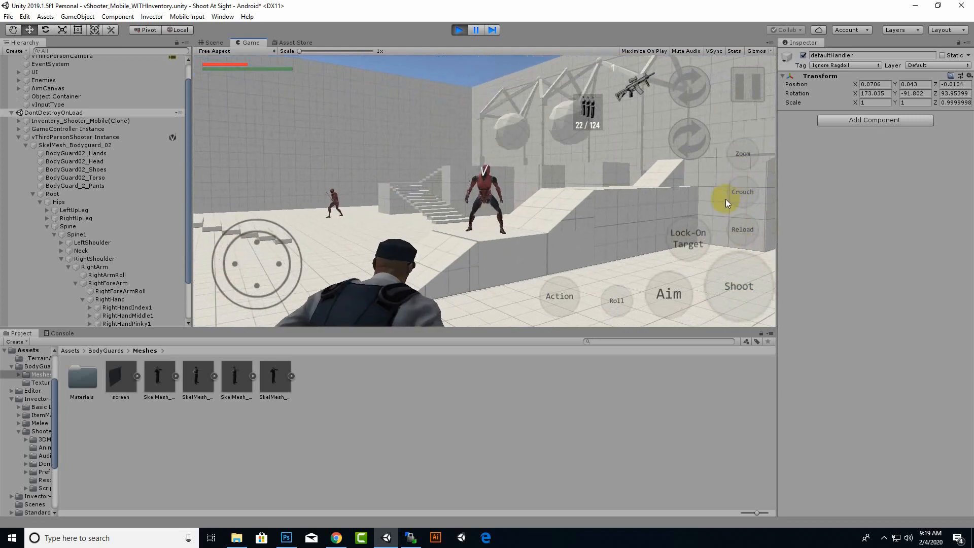
click(675, 287)
click(737, 155)
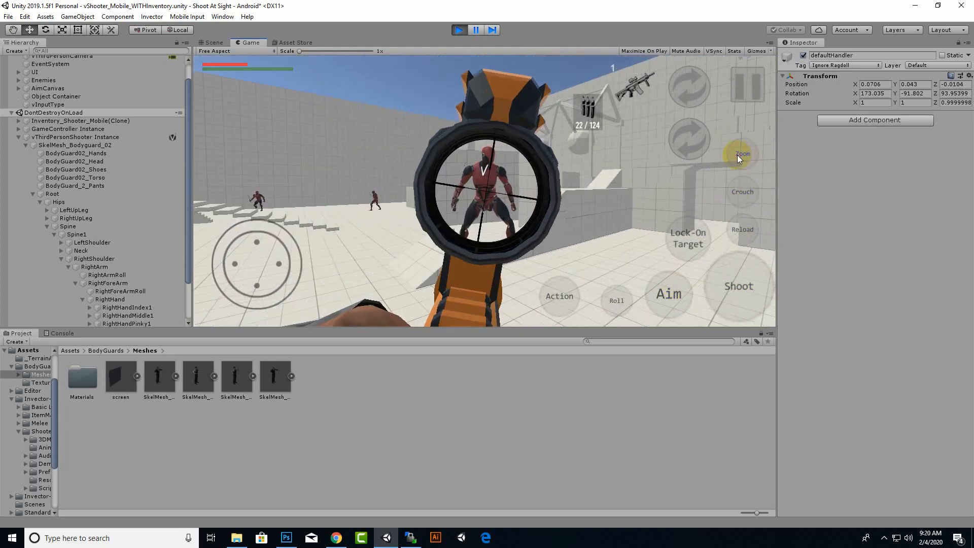
click(753, 287)
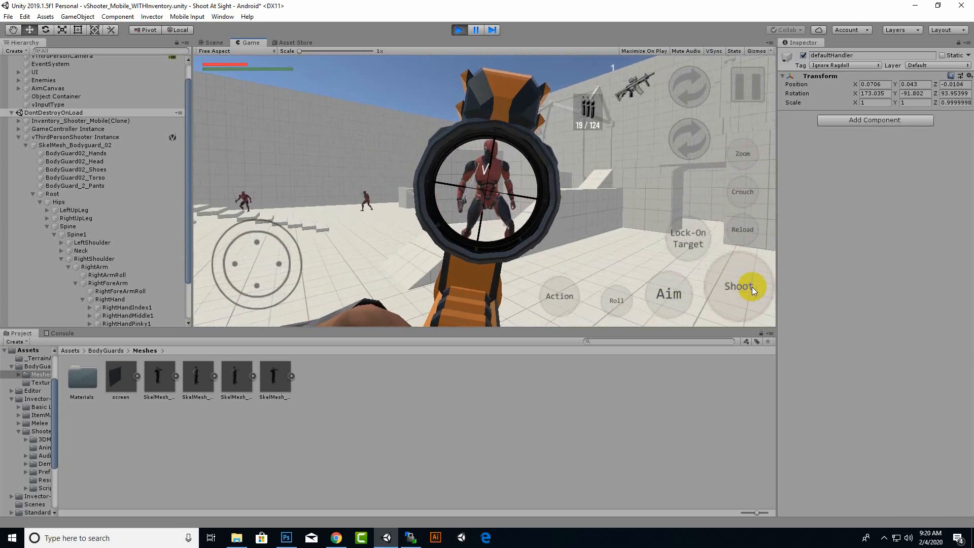
click(751, 287)
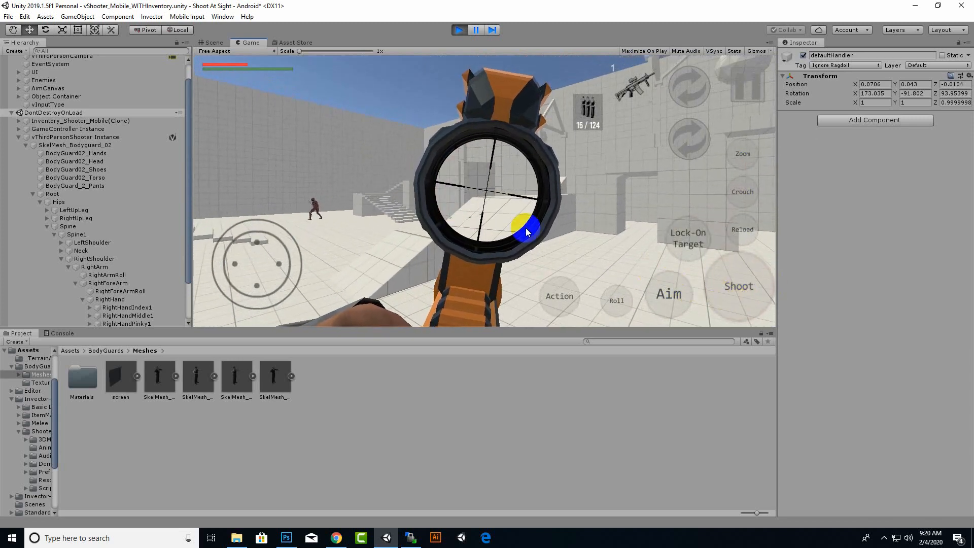
click(459, 30)
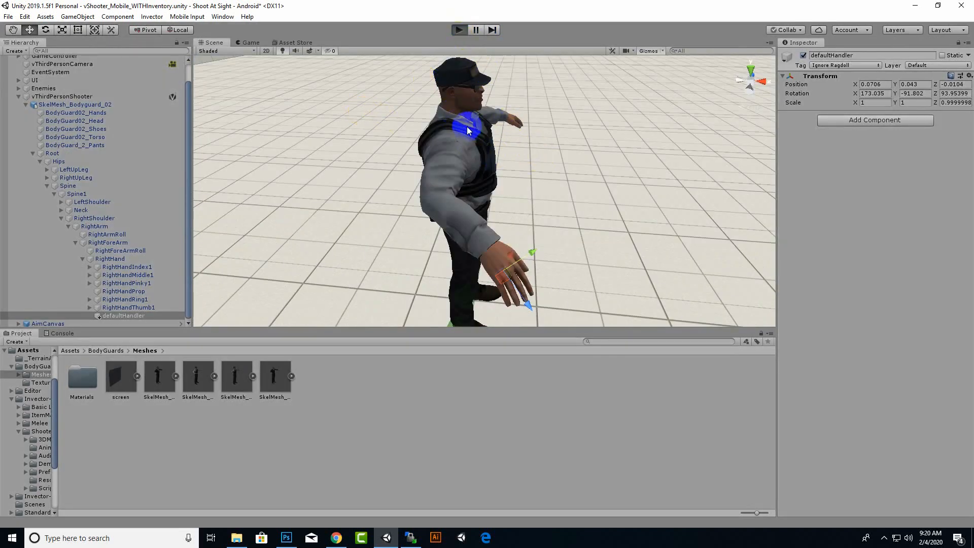
Restart the game with the Scene view shown, and lock the camera and aiming in vThirdPersonShooter's Shooter Manager
key(ctrl+p)
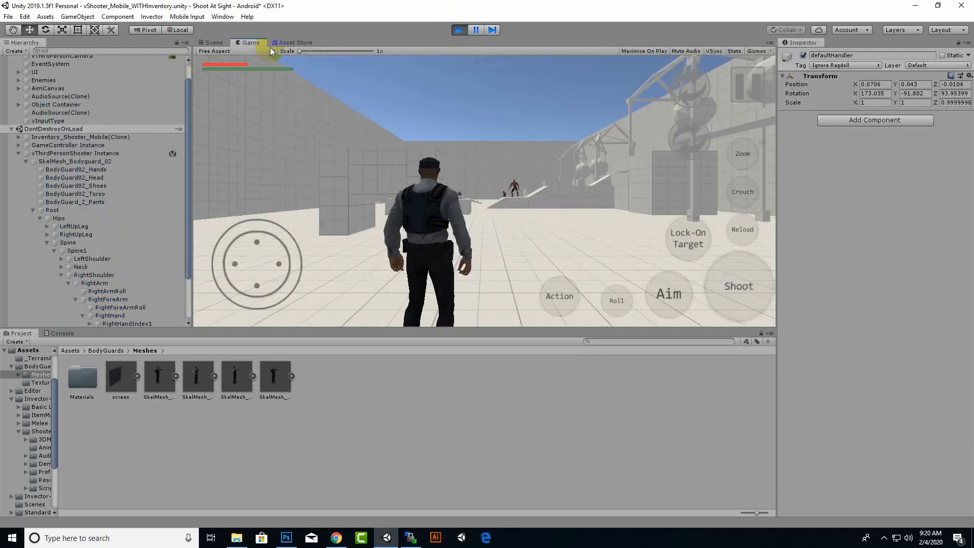
click(212, 42)
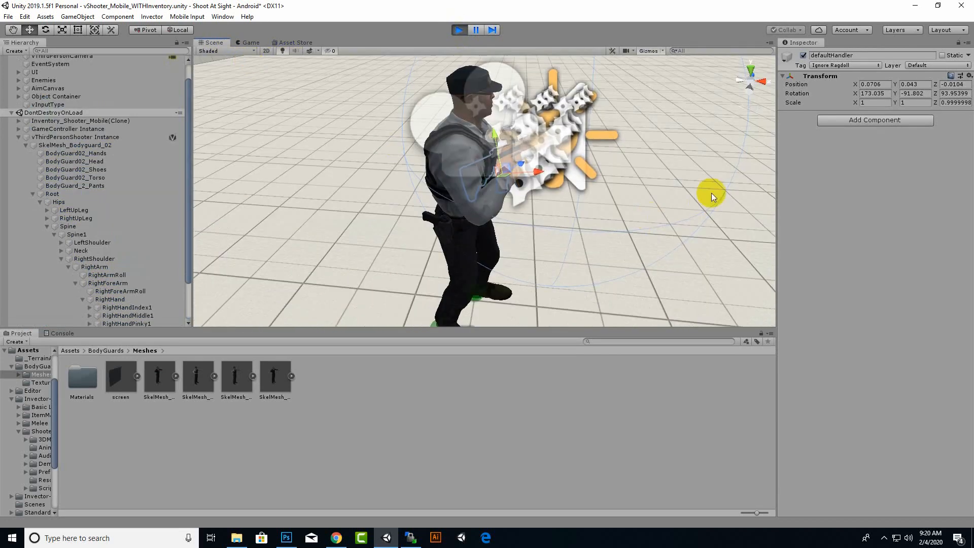
click(59, 138)
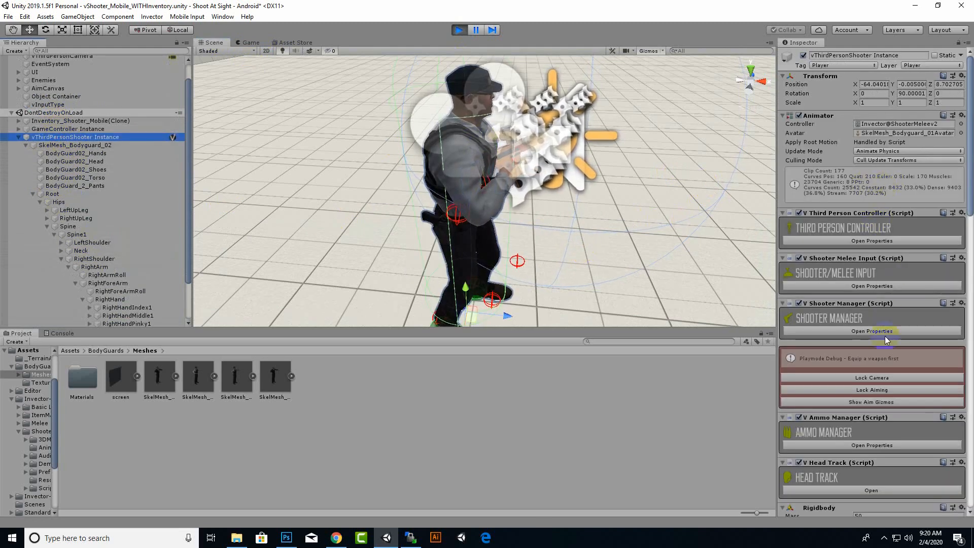
click(879, 390)
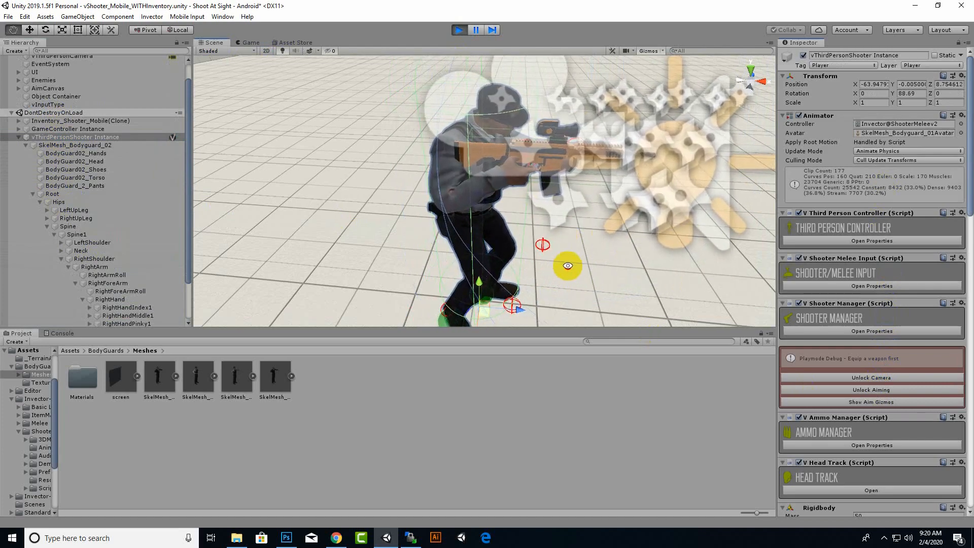
Rotate defaultHandler in the right hand to about X 175.542, Y -85.499, Z 96.814 to straighten the rifle's aim
alt+drag(568, 266, 726, 282)
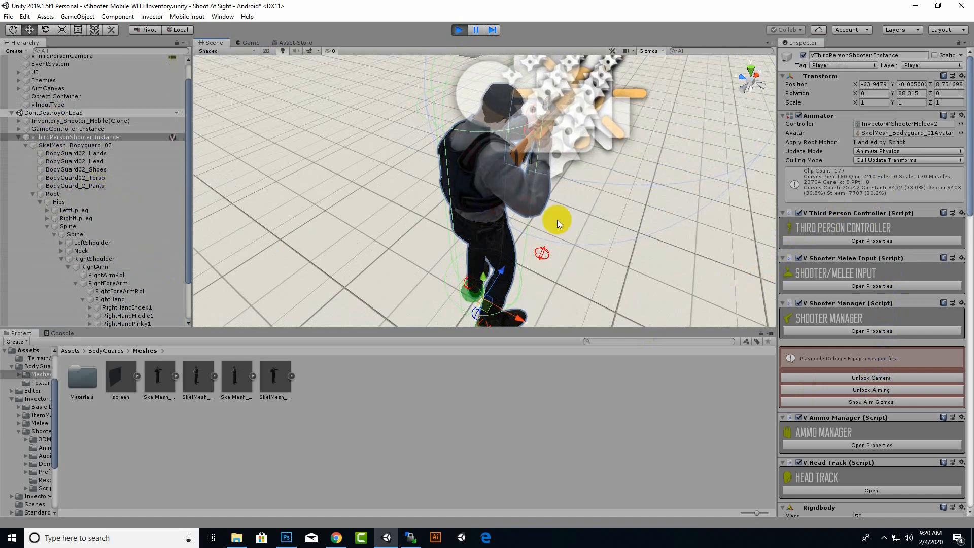
click(520, 152)
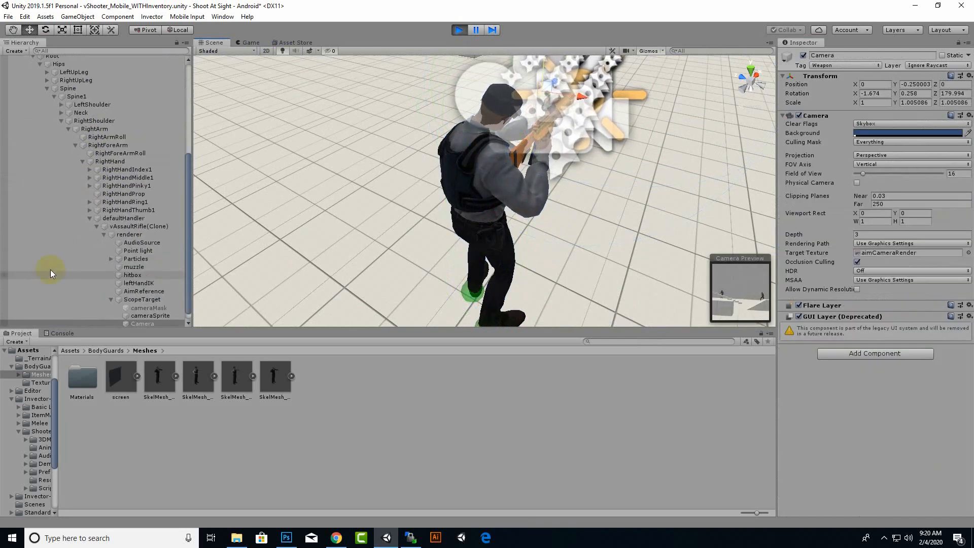
click(121, 219)
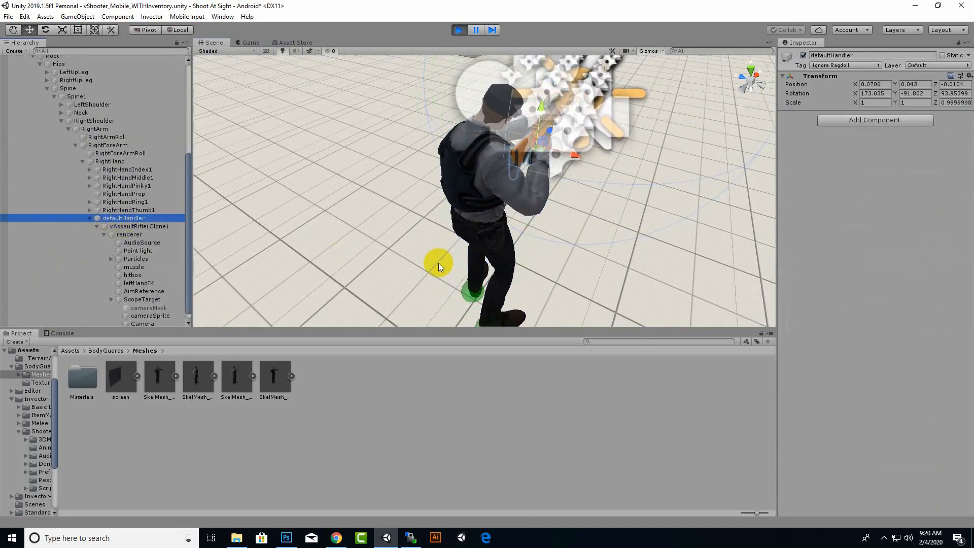
drag(581, 148, 571, 129)
alt+drag(616, 232, 200, 164)
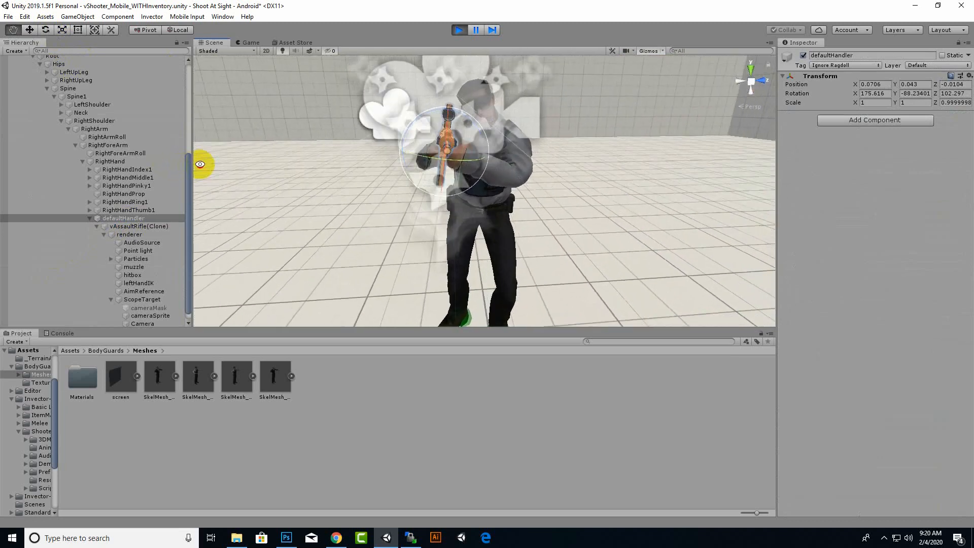
drag(480, 128, 476, 126)
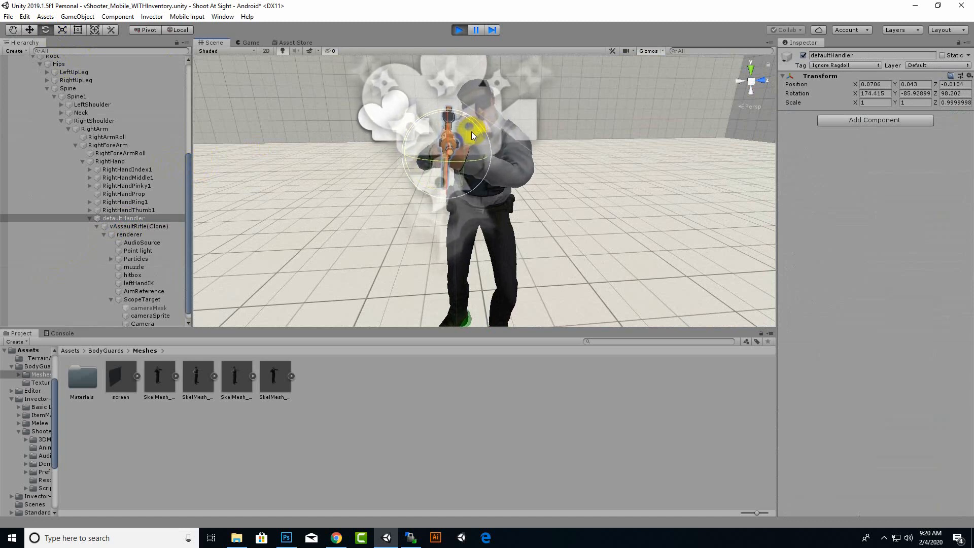
drag(484, 138, 465, 171)
alt+drag(307, 167, 689, 157)
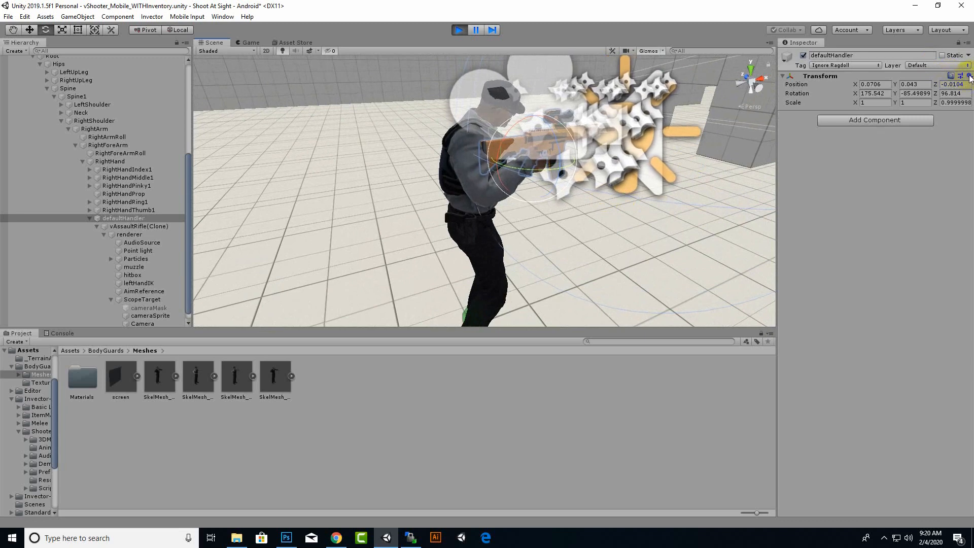
Copy defaultHandler's Transform, stop the game, and paste the component values onto the same object in edit mode
right_click(951, 76)
click(907, 124)
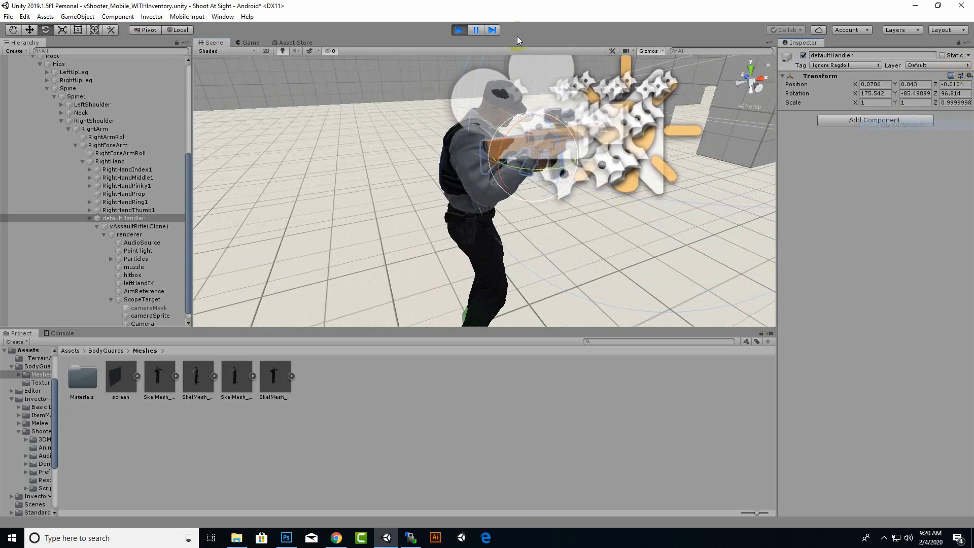
click(458, 30)
click(969, 76)
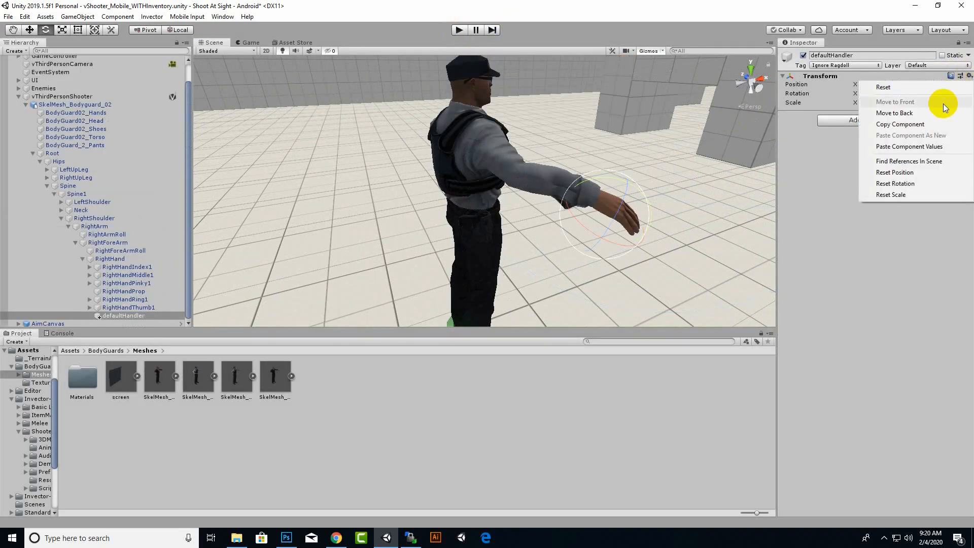
click(908, 146)
Restart the game with the Scene view shown, and lock vThirdPersonShooter Instance's camera and aiming again
click(459, 30)
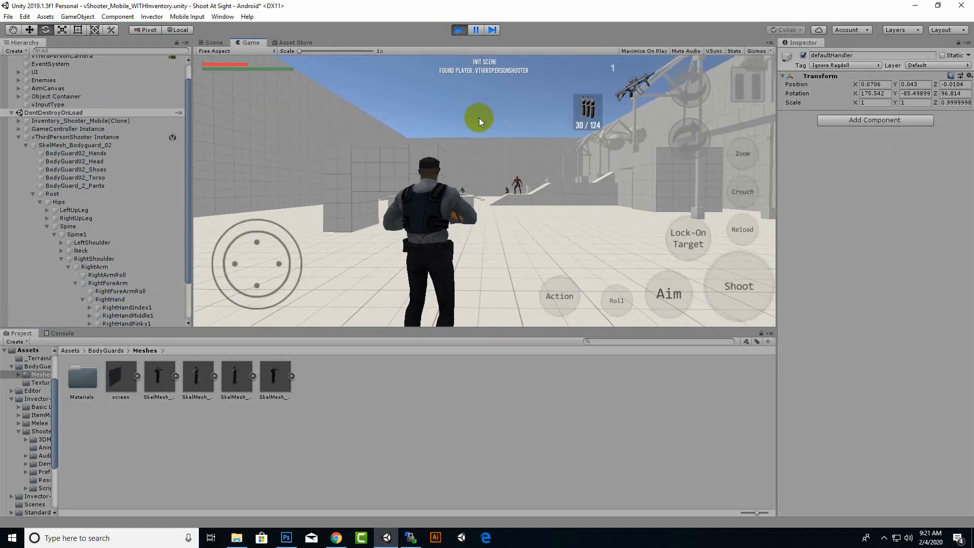
click(211, 42)
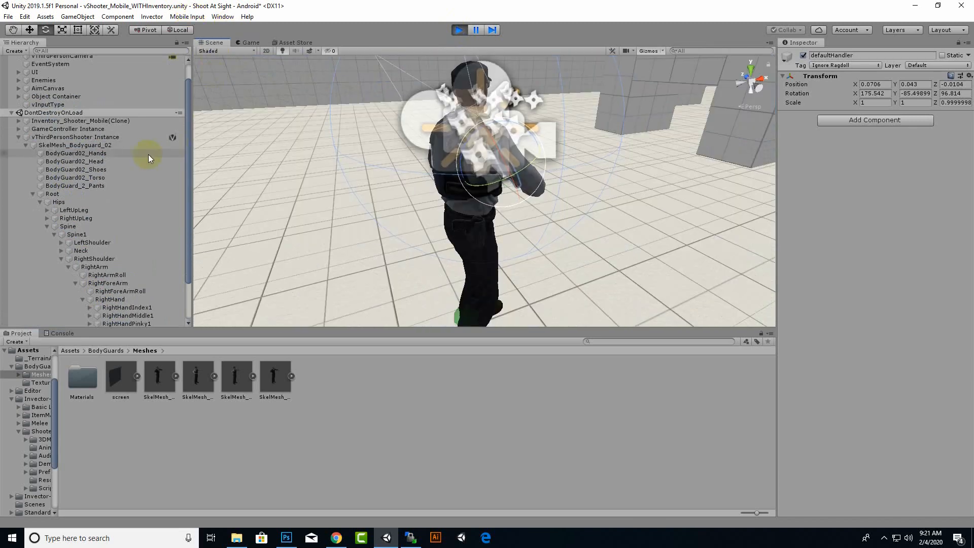
click(60, 138)
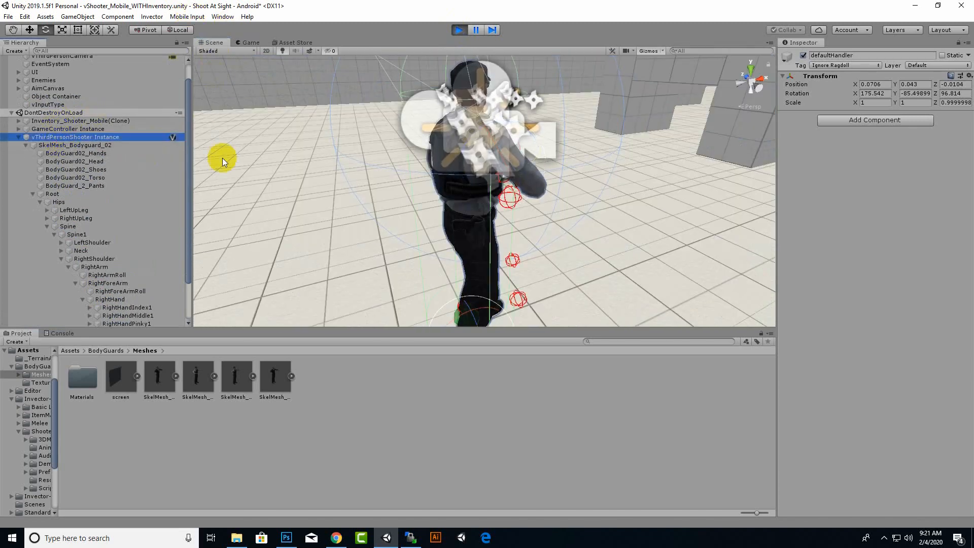
click(860, 379)
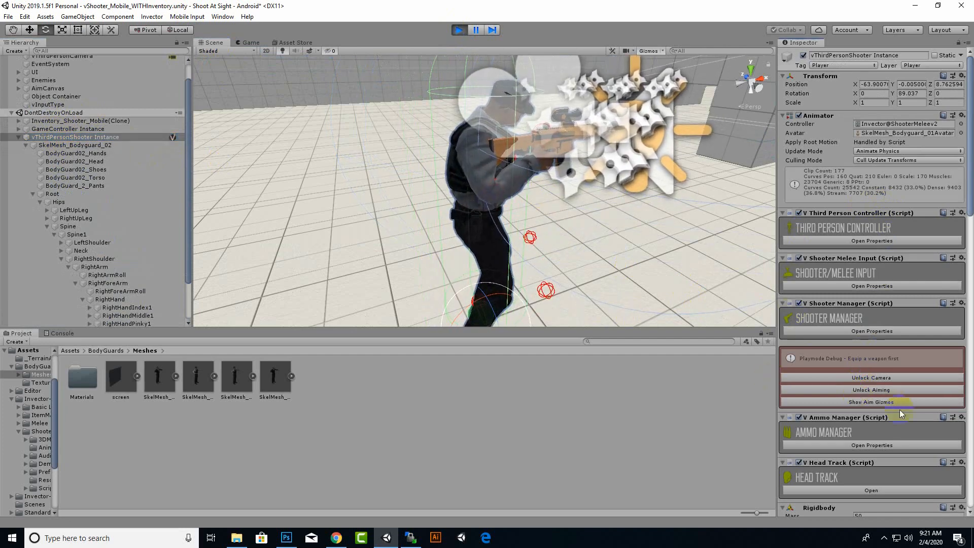
Open the Shooter Manager's IK settings and adjust Ik Rotation Offset L to X -5.67, Y -4.85, Z -97
click(863, 331)
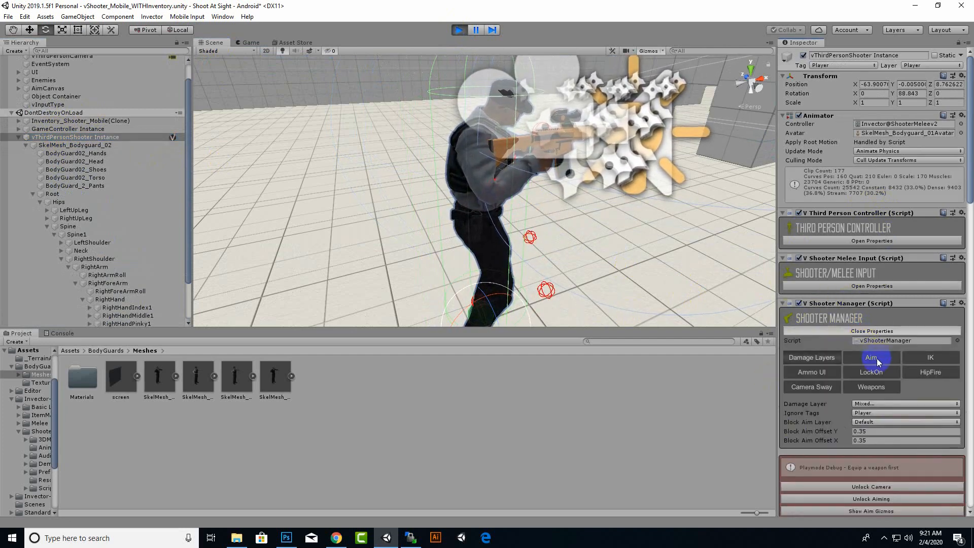
click(929, 359)
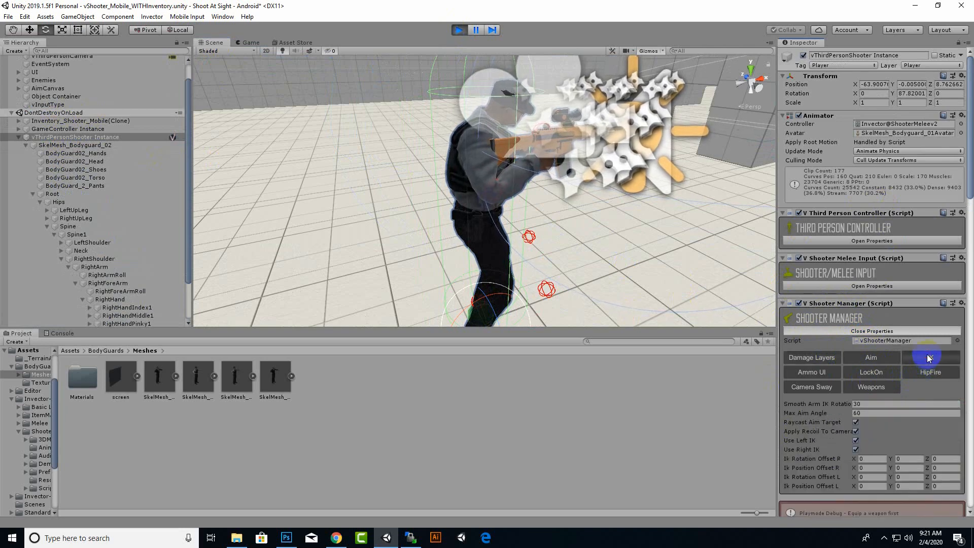
scroll(843, 406, down, 3)
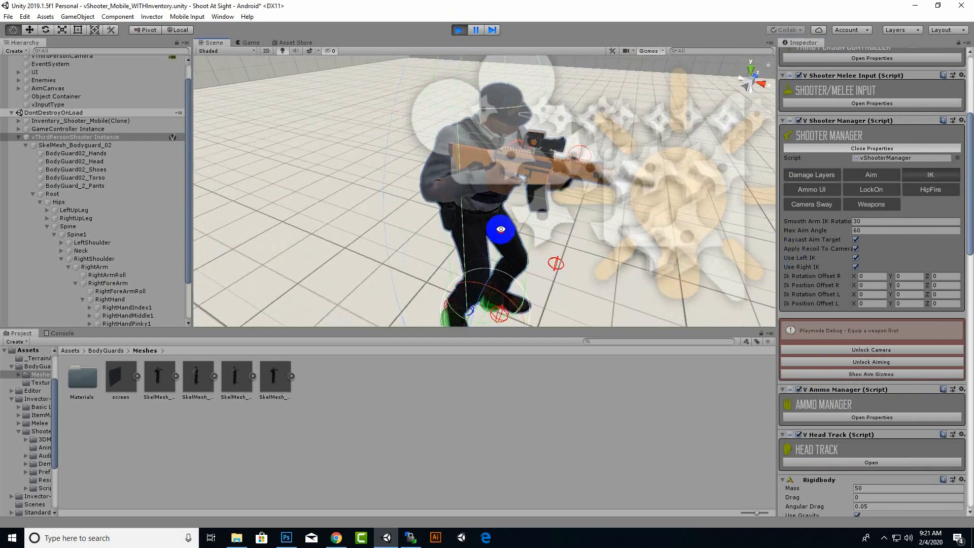
scroll(595, 188, up, 5)
right_drag(587, 203, 678, 244)
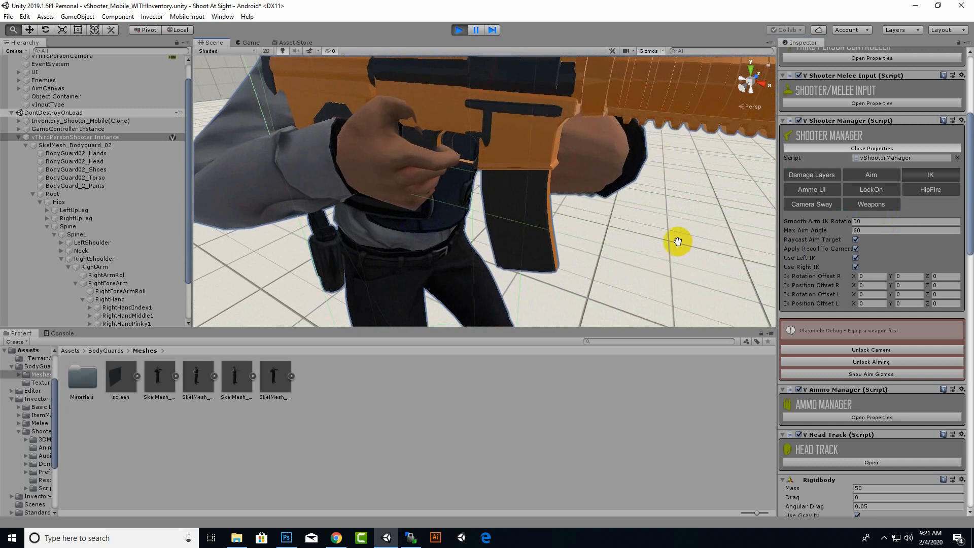
scroll(631, 244, up, 3)
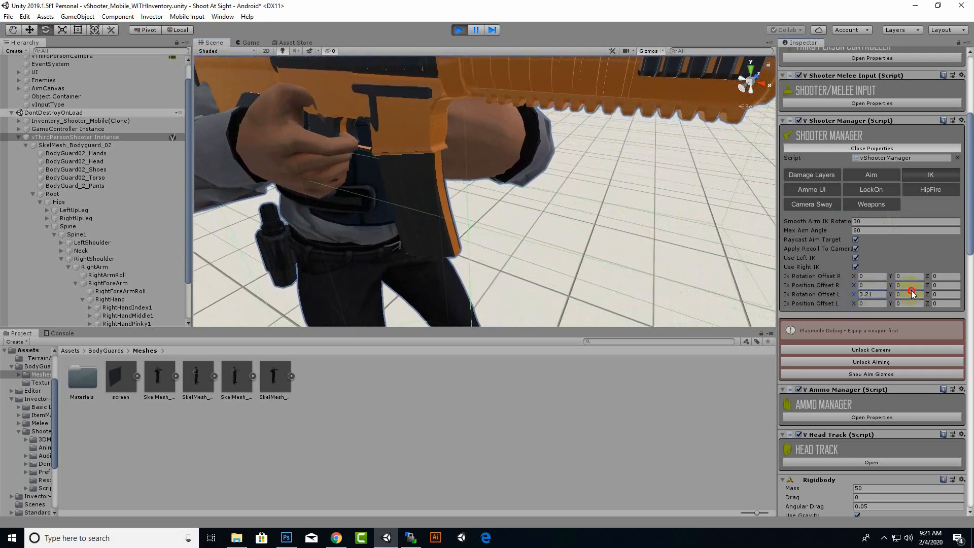
drag(912, 294, 832, 288)
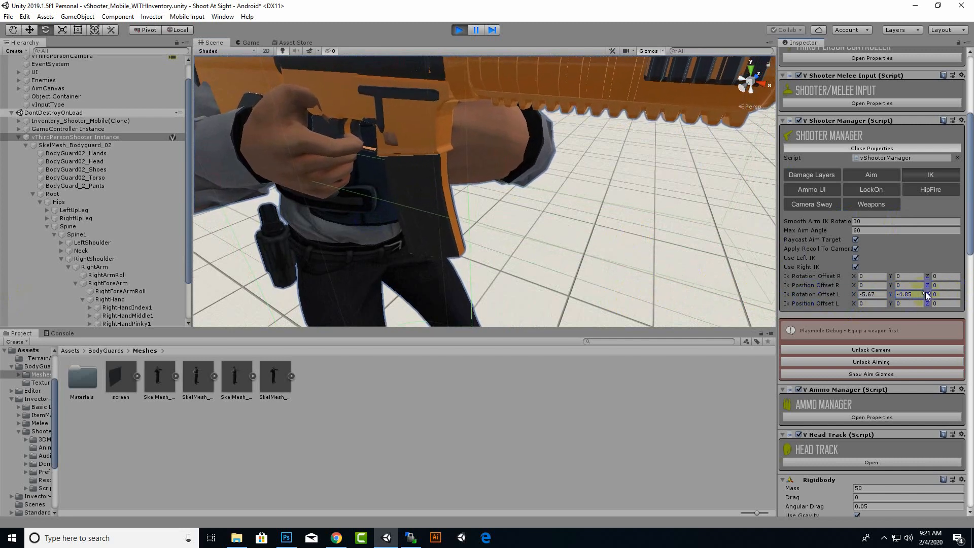
drag(927, 294, 259, 192)
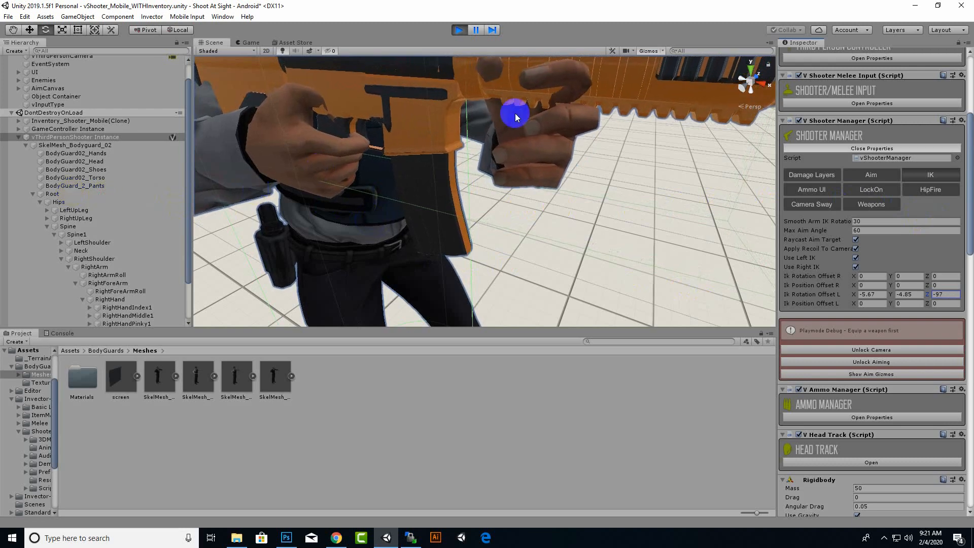
Refine the left hand's wrist angle by setting Ik Rotation Offset L to X 15.45 and Y 76.94
right_drag(515, 114, 411, 261)
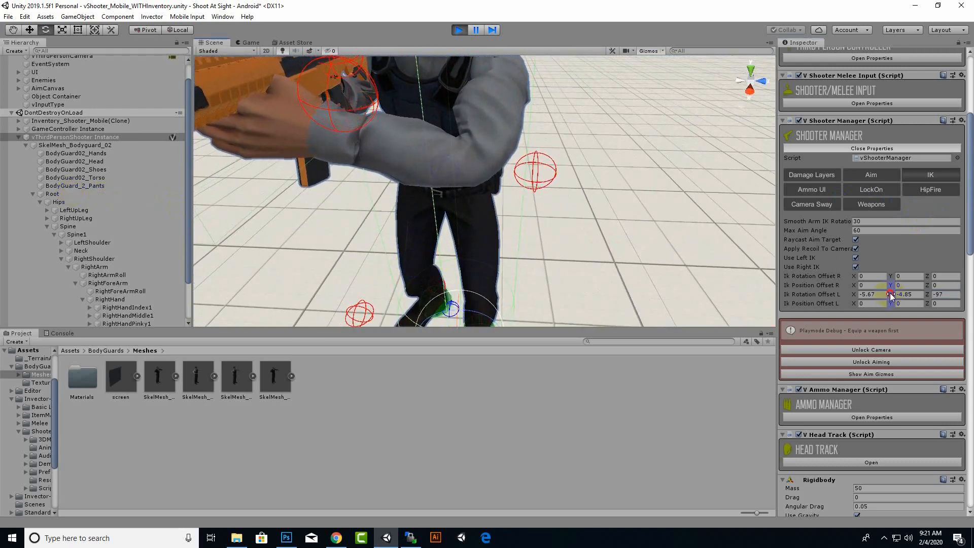
drag(787, 297, 33, 258)
drag(226, 226, 883, 190)
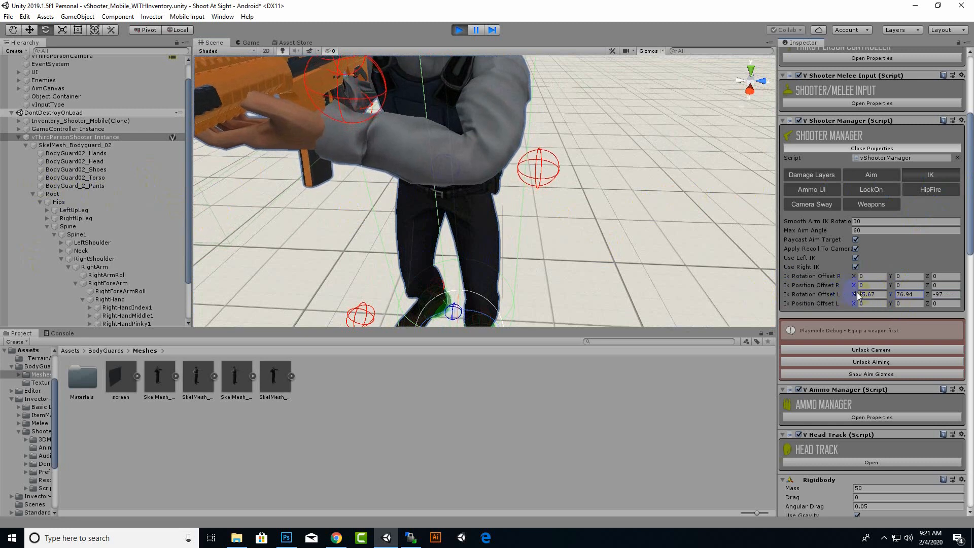
drag(836, 297, 752, 303)
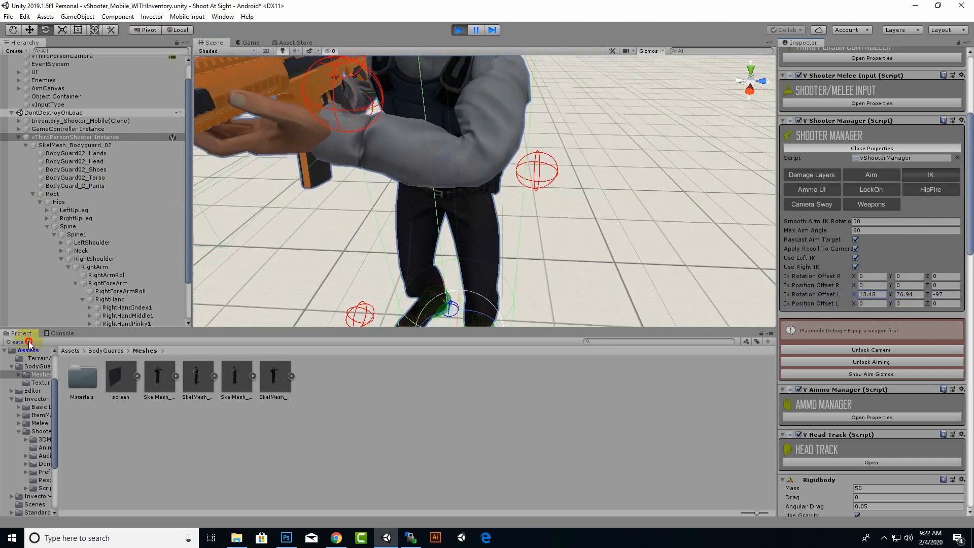
drag(29, 343, 135, 259)
right_drag(231, 178, 355, 213)
Move the left hand onto the rifle's handguard with Ik Position Offset L at X 0.03, Y 0.06, Z 0.03
click(852, 303)
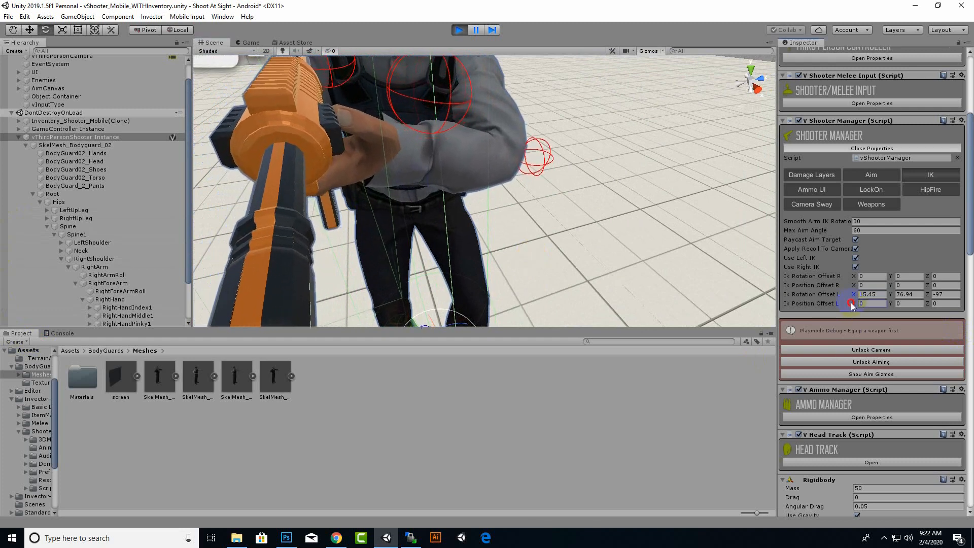
drag(853, 303, 943, 345)
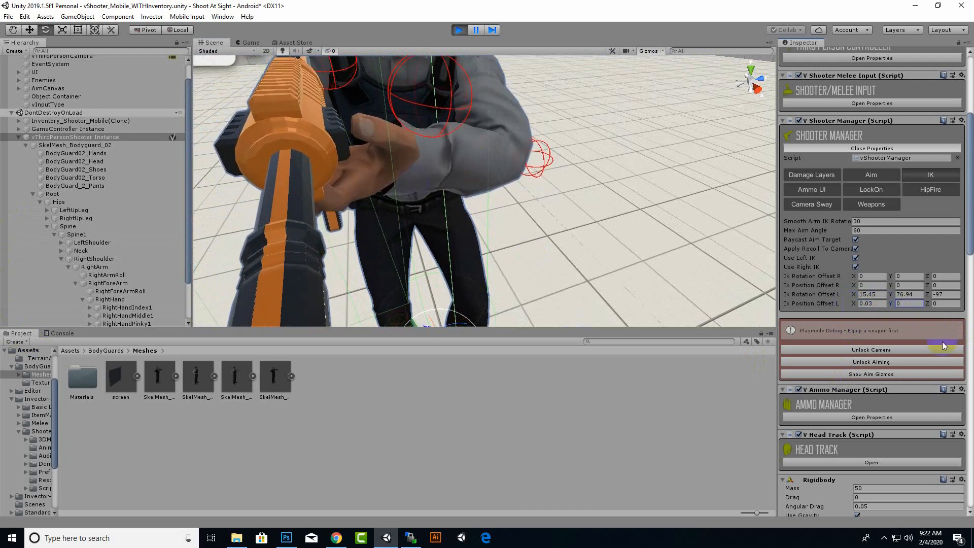
click(925, 303)
drag(925, 304, 926, 305)
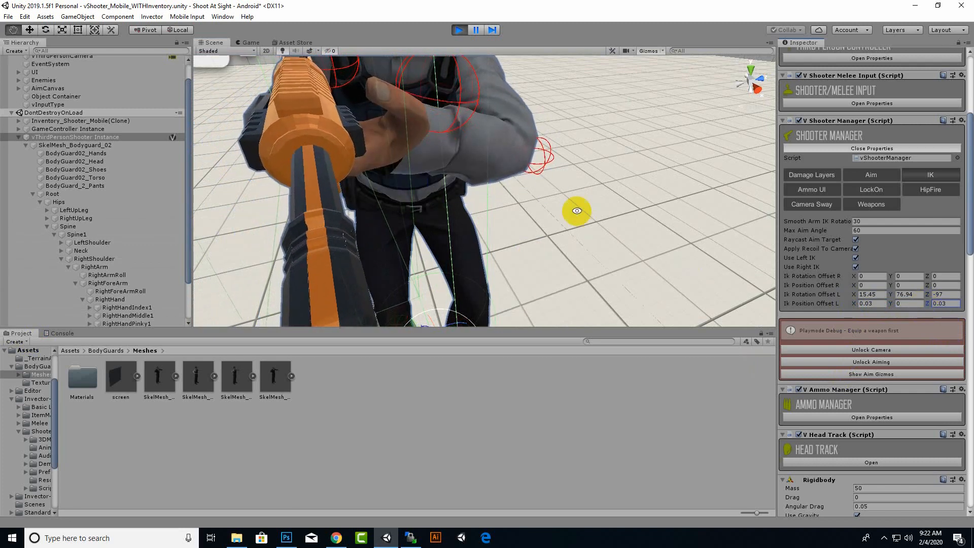
alt+drag(577, 210, 538, 203)
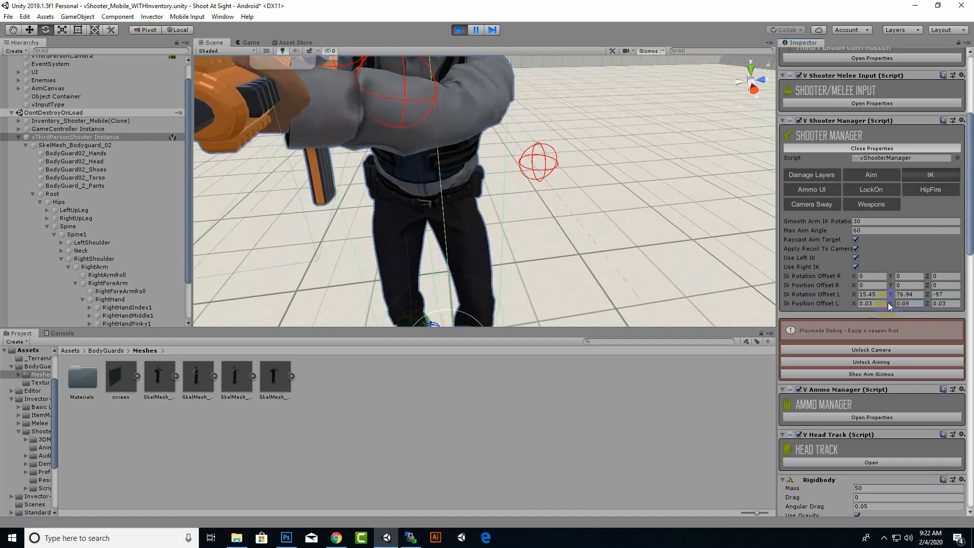
alt+drag(548, 244, 603, 263)
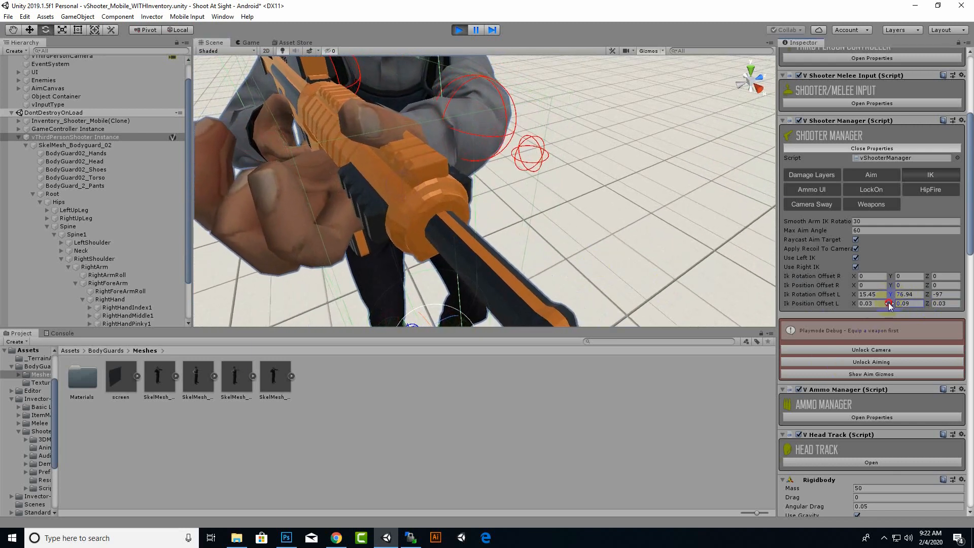
drag(887, 304, 888, 305)
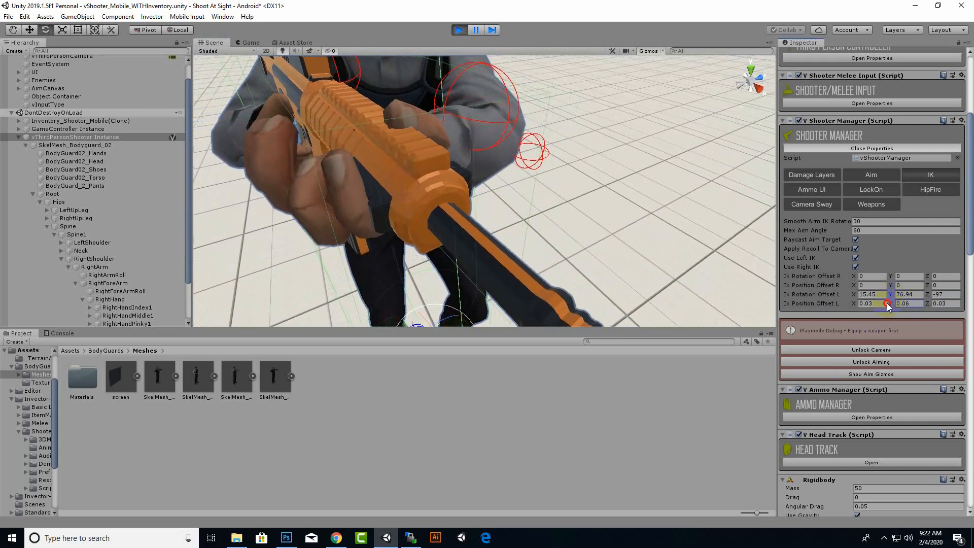
Check the left hand's grip from several sides, and play-test shooting through the rifle scope before stopping the game
alt+drag(431, 176, 389, 222)
right_drag(437, 229, 496, 191)
scroll(615, 232, down, 5)
right_drag(506, 237, 293, 220)
drag(733, 291, 731, 293)
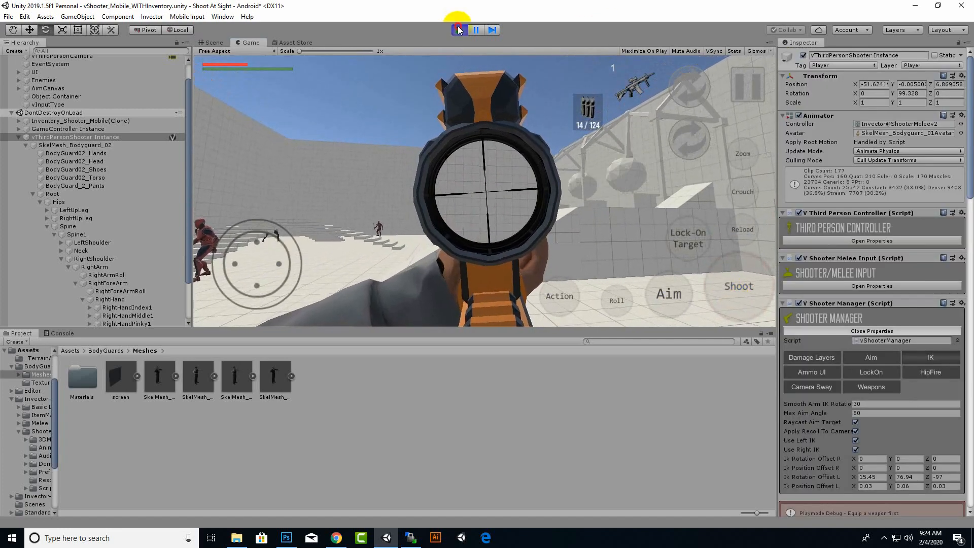
click(458, 29)
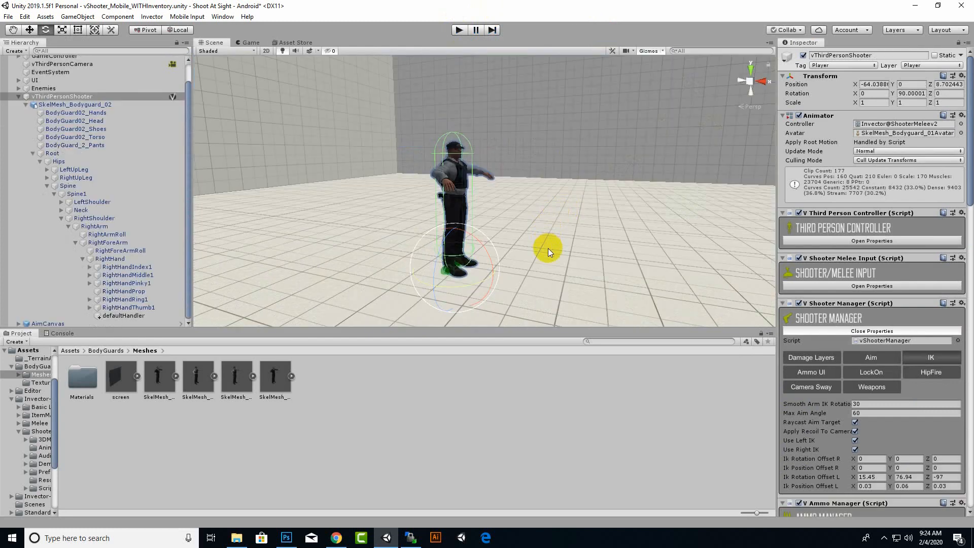
Show the contents of the project's root Assets folder
click(71, 351)
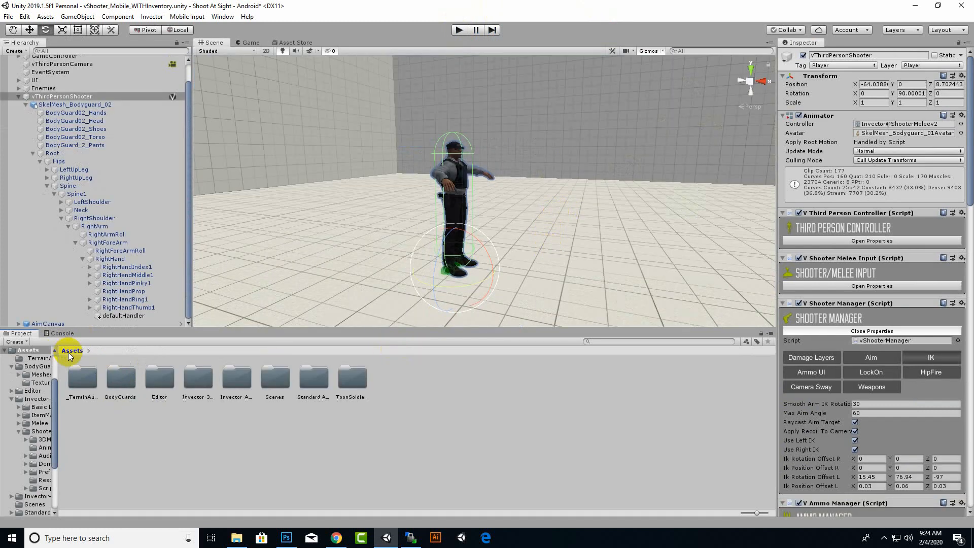